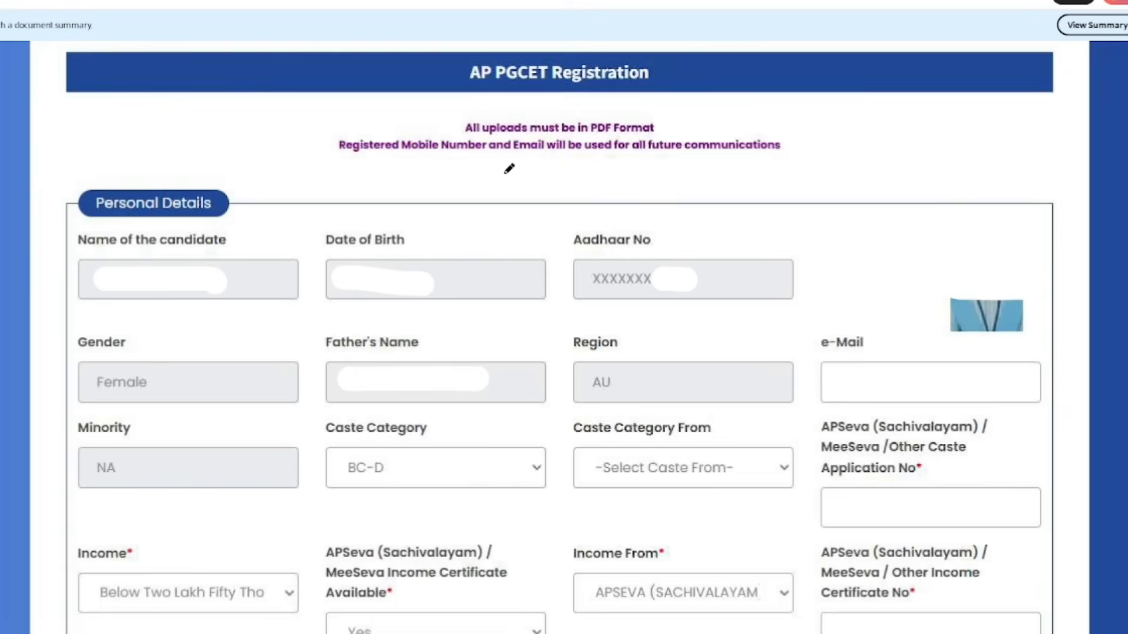
Step: Underline "Number" and "Email will" in the communications notice with red pen strokes and draw a tick beside the notice
{"action": "left_click_drag", "start_coordinate": [451, 159], "coordinate": [499, 159]}
{"action": "left_click_drag", "start_coordinate": [517, 155], "coordinate": [576, 156]}
{"action": "left_click_drag", "start_coordinate": [789, 137], "coordinate": [856, 122]}
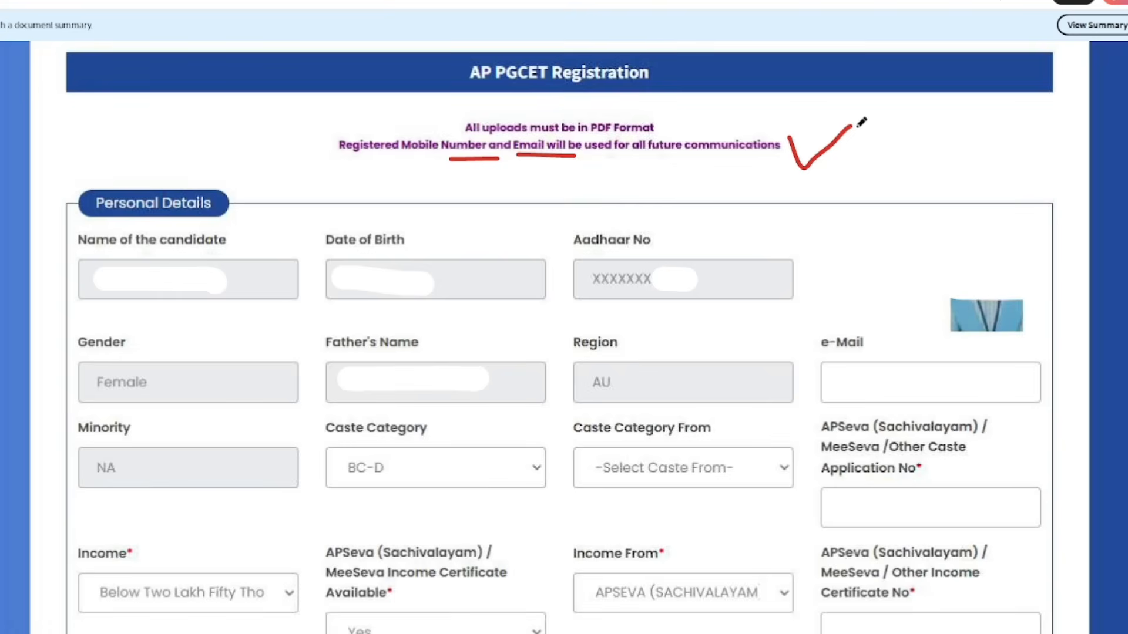
Step: Mark the candidate name, date of birth and Aadhaar number fields with red strokes, adding a tick in the name field
{"action": "scroll", "coordinate": [344, 219], "scroll_direction": "down", "scroll_amount": 2}
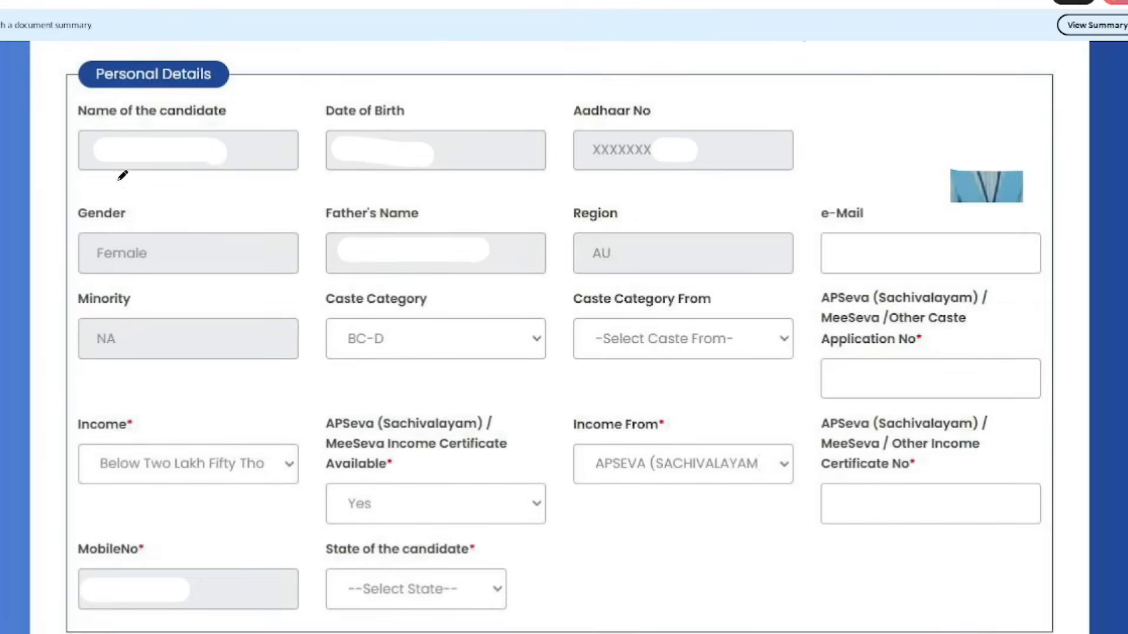
{"action": "mouse_move", "coordinate": [95, 149]}
{"action": "left_mouse_down"}
{"action": "mouse_move", "coordinate": [253, 151]}
{"action": "mouse_move", "coordinate": [279, 125]}
{"action": "left_mouse_up"}
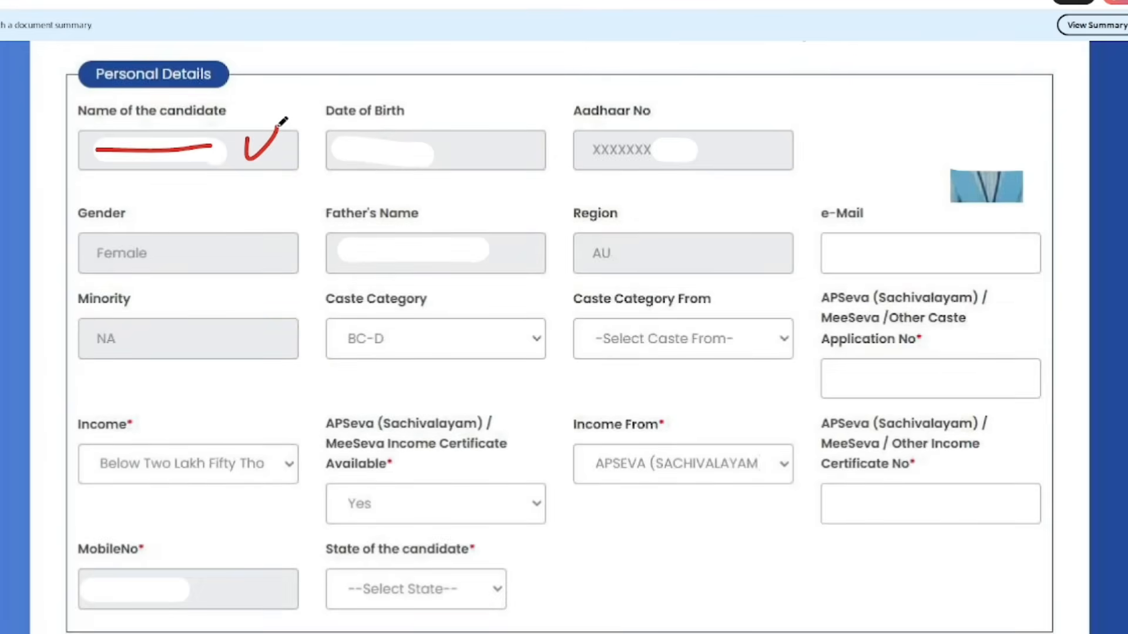
{"action": "left_click_drag", "start_coordinate": [367, 150], "coordinate": [437, 142]}
{"action": "left_click_drag", "start_coordinate": [602, 152], "coordinate": [691, 149]}
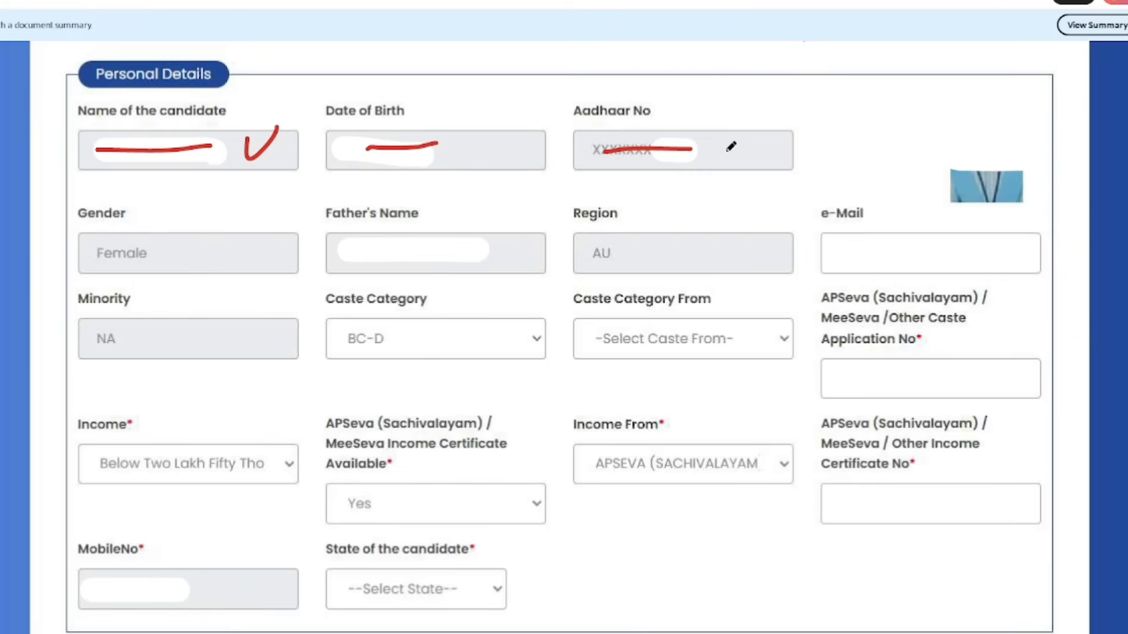
Step: Draw red lines in the Gender, Father's Name and e-Mail fields of the personal details
{"action": "scroll", "coordinate": [730, 146], "scroll_direction": "down", "scroll_amount": 2}
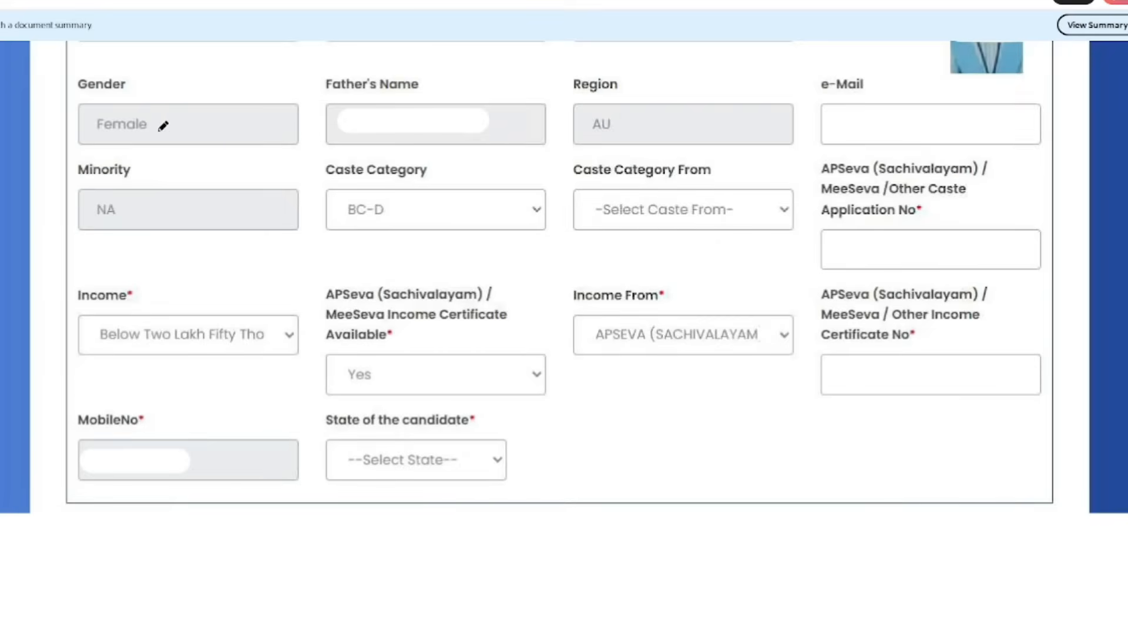
{"action": "left_click_drag", "start_coordinate": [167, 128], "coordinate": [224, 127]}
{"action": "left_click_drag", "start_coordinate": [348, 128], "coordinate": [461, 127]}
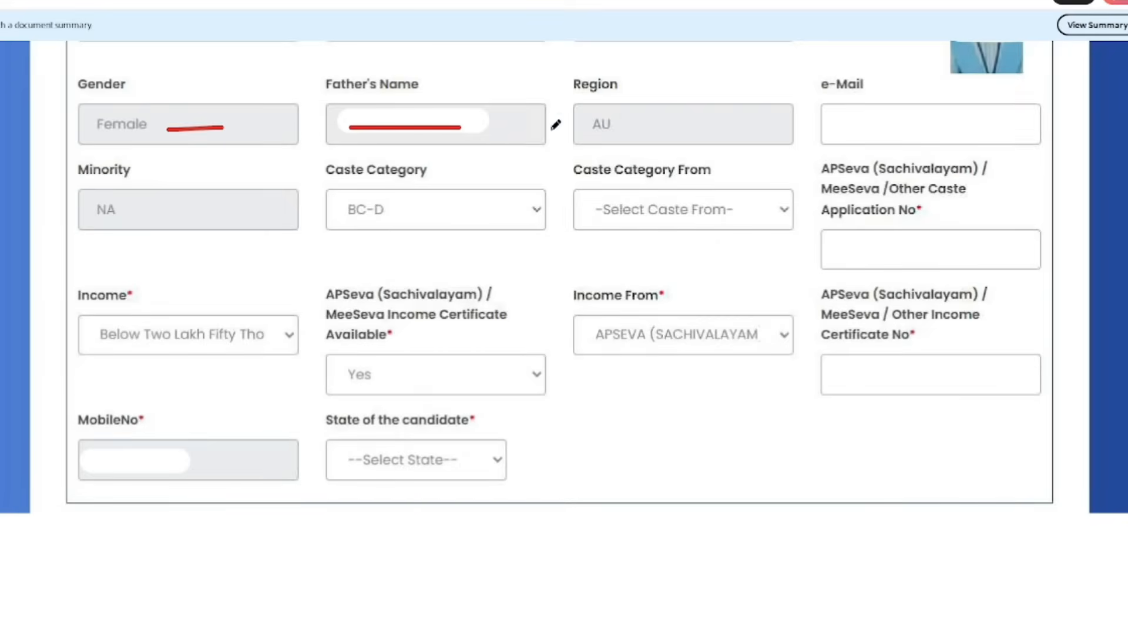
{"action": "left_click_drag", "start_coordinate": [838, 124], "coordinate": [962, 116]}
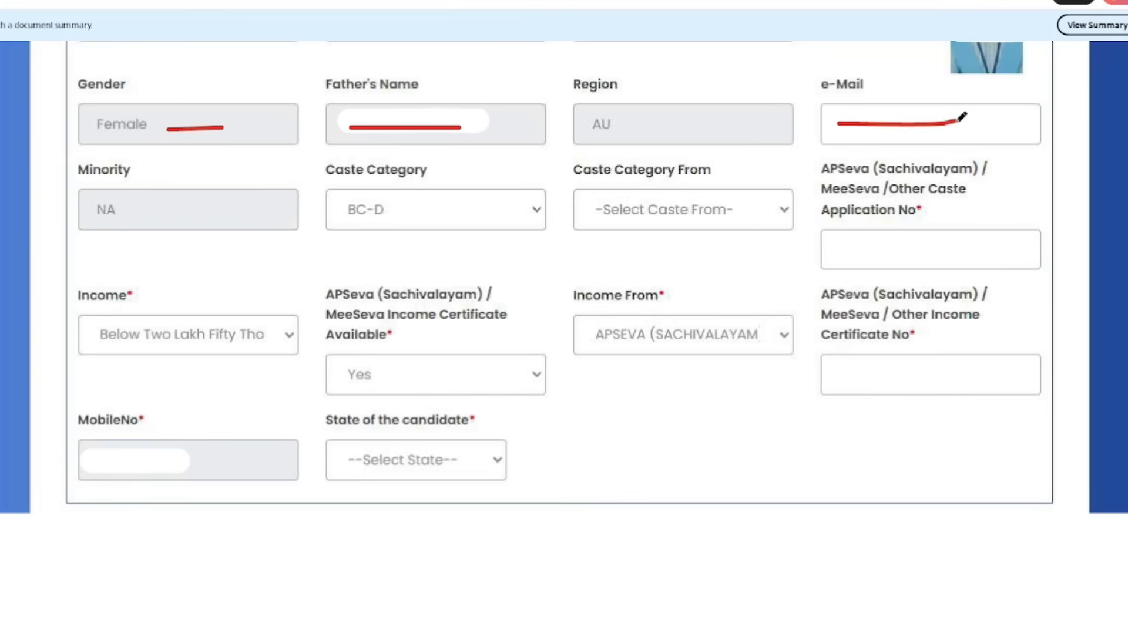
Step: Draw a red tick beside the Minority label and a cross-shaped mark in its NA field
{"action": "scroll", "coordinate": [400, 153], "scroll_direction": "down", "scroll_amount": 1}
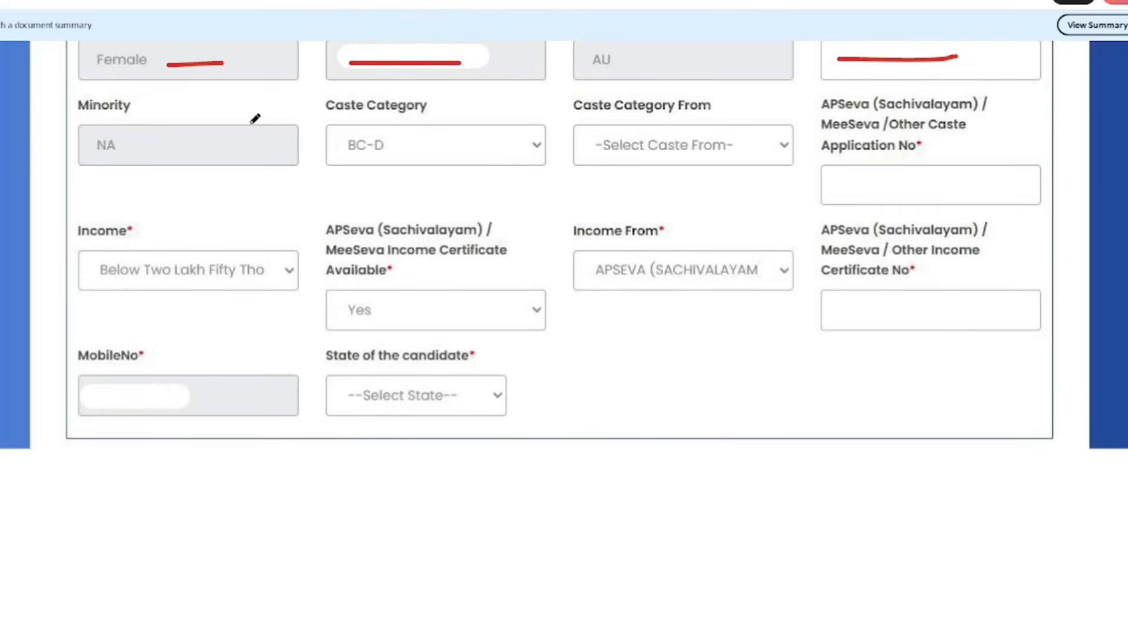
{"action": "left_click_drag", "start_coordinate": [249, 103], "coordinate": [287, 84]}
{"action": "mouse_move", "coordinate": [266, 125]}
{"action": "left_mouse_down"}
{"action": "mouse_move", "coordinate": [228, 140]}
{"action": "mouse_move", "coordinate": [260, 162]}
{"action": "left_mouse_up"}
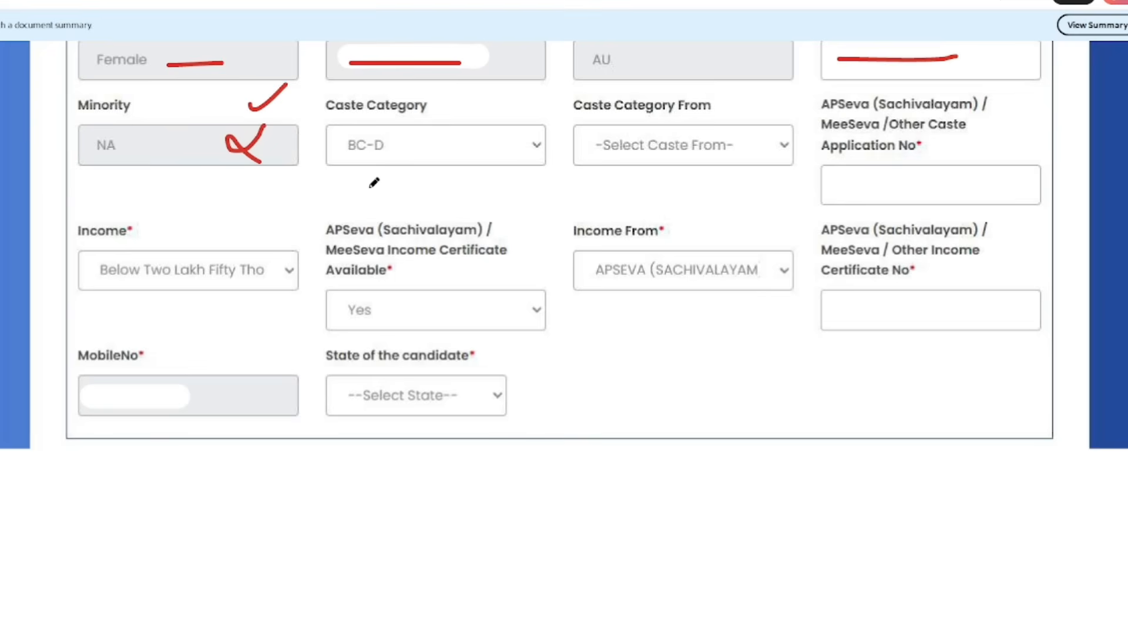
Step: Draw red ticks beside OC, SC Group-I, SC Group-II and SC Group-III in the expanded Caste Category list
{"action": "scroll", "coordinate": [442, 185], "scroll_direction": "down", "scroll_amount": 10}
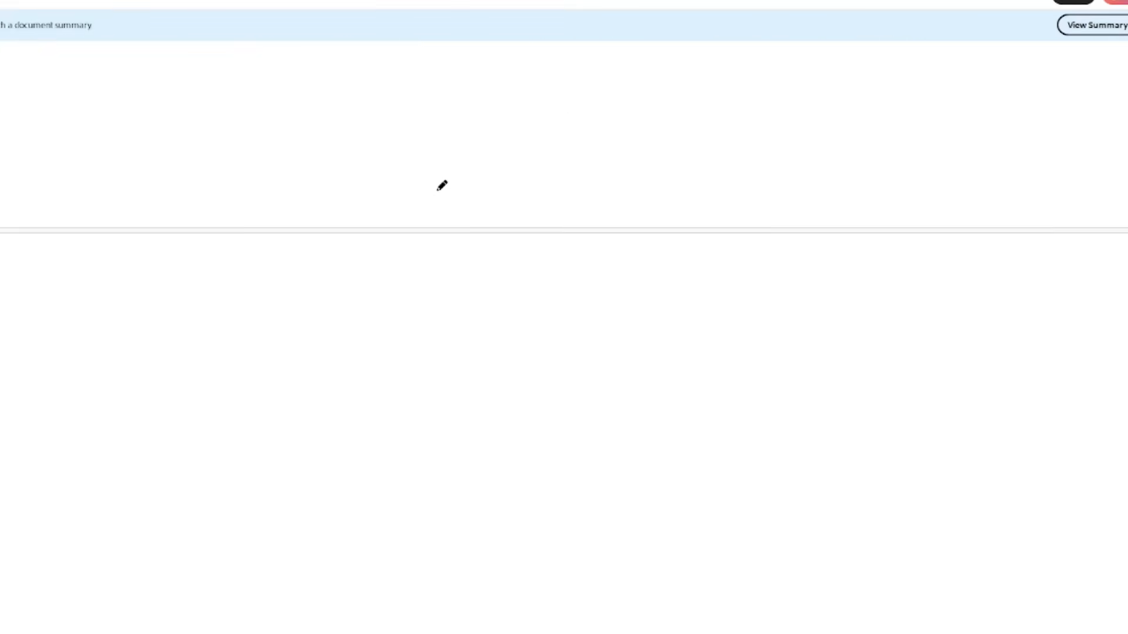
{"action": "scroll", "coordinate": [441, 185], "scroll_direction": "down", "scroll_amount": 10}
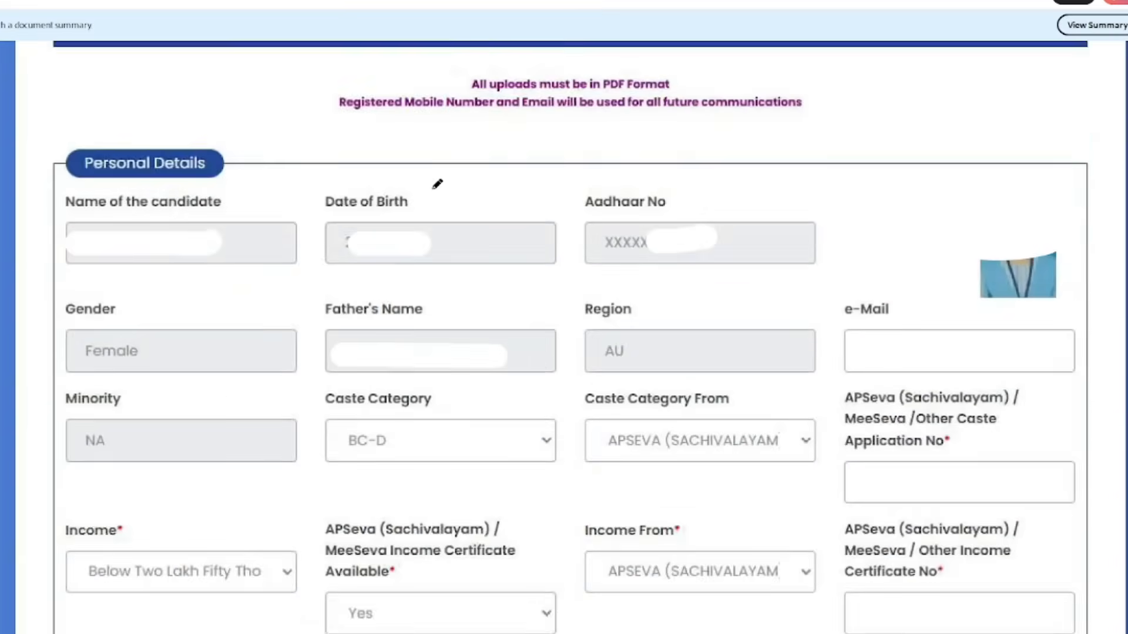
{"action": "scroll", "coordinate": [438, 184], "scroll_direction": "down", "scroll_amount": 10}
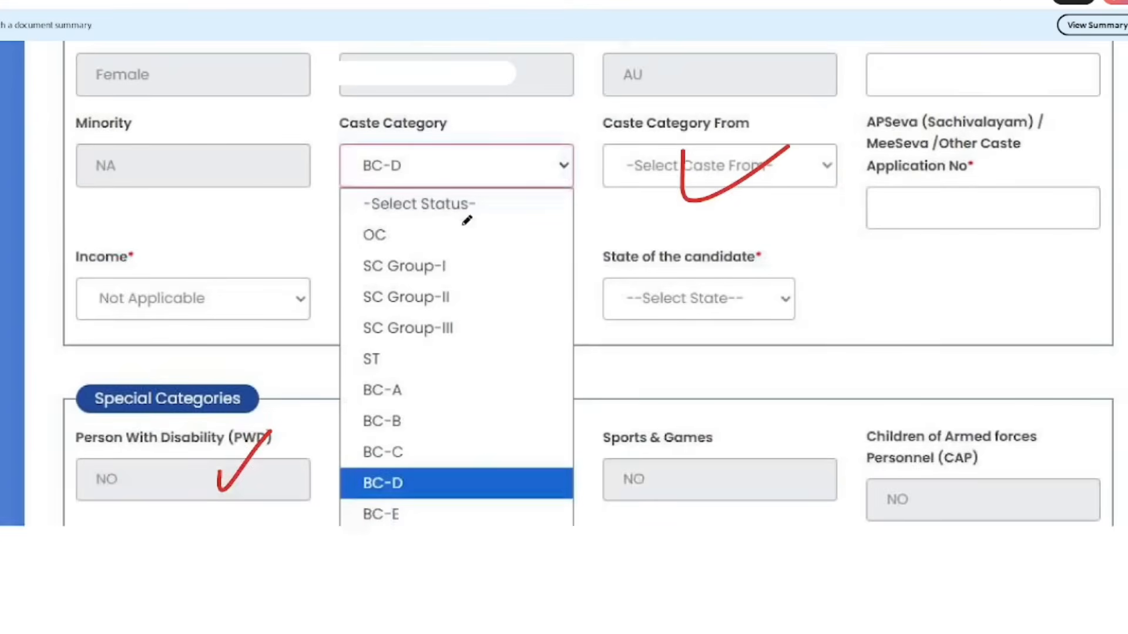
{"action": "mouse_move", "coordinate": [417, 223]}
{"action": "left_mouse_down"}
{"action": "mouse_move", "coordinate": [427, 241]}
{"action": "mouse_move", "coordinate": [464, 213]}
{"action": "left_mouse_up"}
{"action": "mouse_move", "coordinate": [471, 253]}
{"action": "left_mouse_down"}
{"action": "mouse_move", "coordinate": [486, 276]}
{"action": "mouse_move", "coordinate": [498, 269]}
{"action": "left_mouse_up"}
{"action": "left_click_drag", "start_coordinate": [471, 317], "coordinate": [488, 326]}
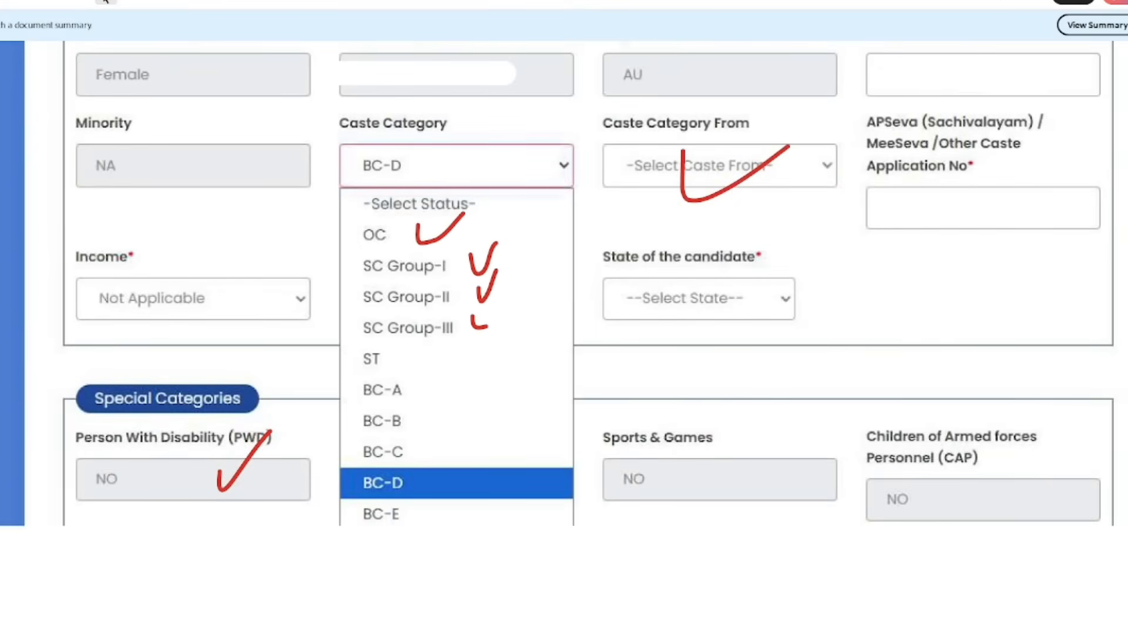
Step: Undo the pen marks beside the OC and SC group options
{"action": "key", "text": "ctrl+z"}
{"action": "key", "text": "ctrl+z"}
{"action": "key", "text": "ctrl+z"}
{"action": "key", "text": "ctrl+z"}
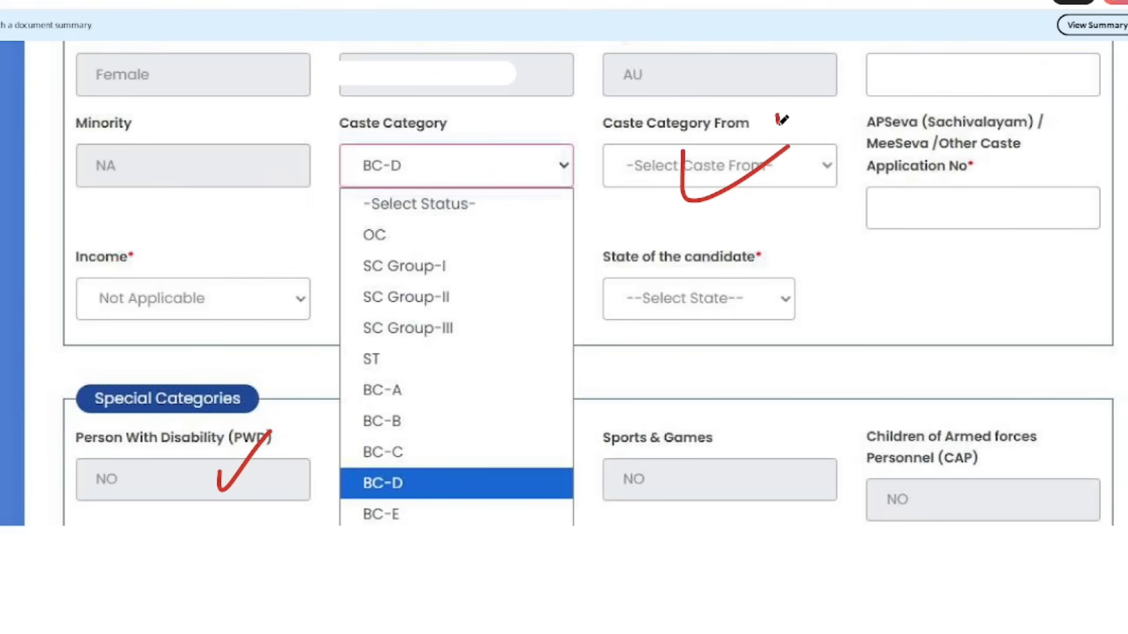
Step: Draw two ticks at Caste Category From, then a line and a tick at the caste application number field
{"action": "left_click_drag", "start_coordinate": [776, 115], "coordinate": [831, 107]}
{"action": "left_click_drag", "start_coordinate": [763, 128], "coordinate": [828, 133]}
{"action": "scroll", "coordinate": [822, 154], "scroll_direction": "down", "scroll_amount": 5}
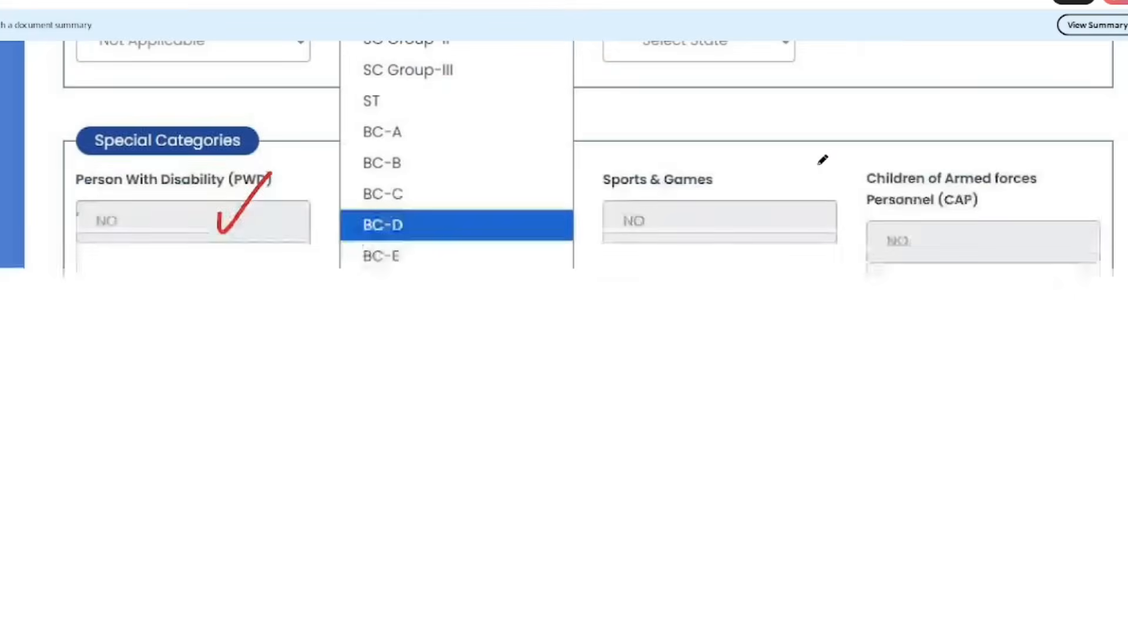
{"action": "scroll", "coordinate": [818, 171], "scroll_direction": "up", "scroll_amount": 6}
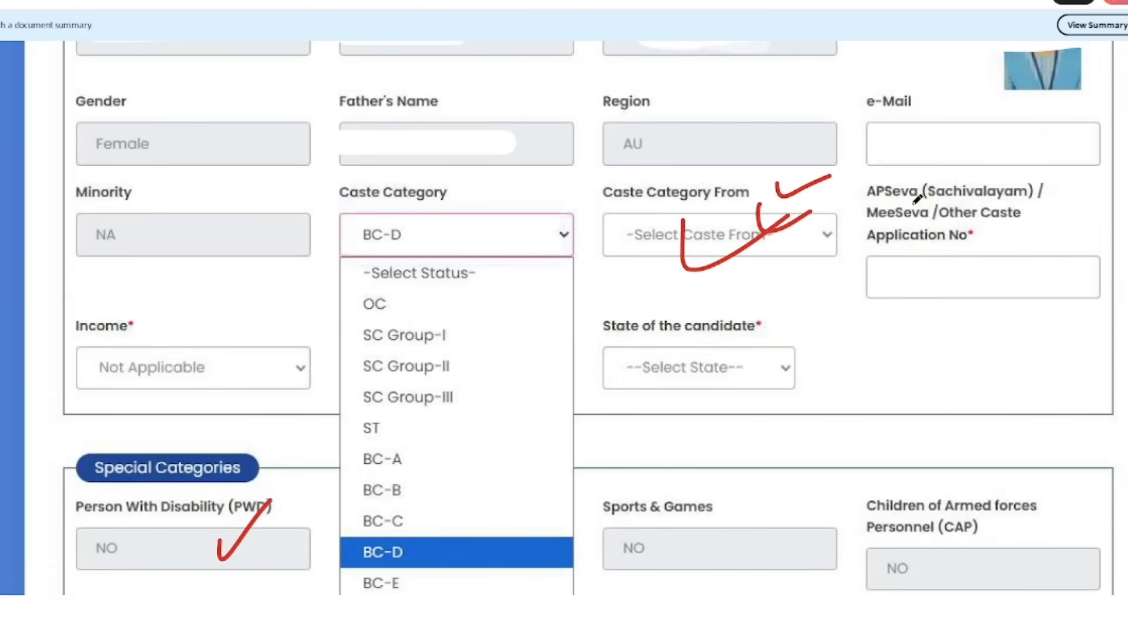
{"action": "mouse_move", "coordinate": [875, 269]}
{"action": "left_mouse_down"}
{"action": "mouse_move", "coordinate": [1008, 266]}
{"action": "mouse_move", "coordinate": [1019, 281]}
{"action": "mouse_move", "coordinate": [943, 289]}
{"action": "mouse_move", "coordinate": [949, 275]}
{"action": "left_mouse_up"}
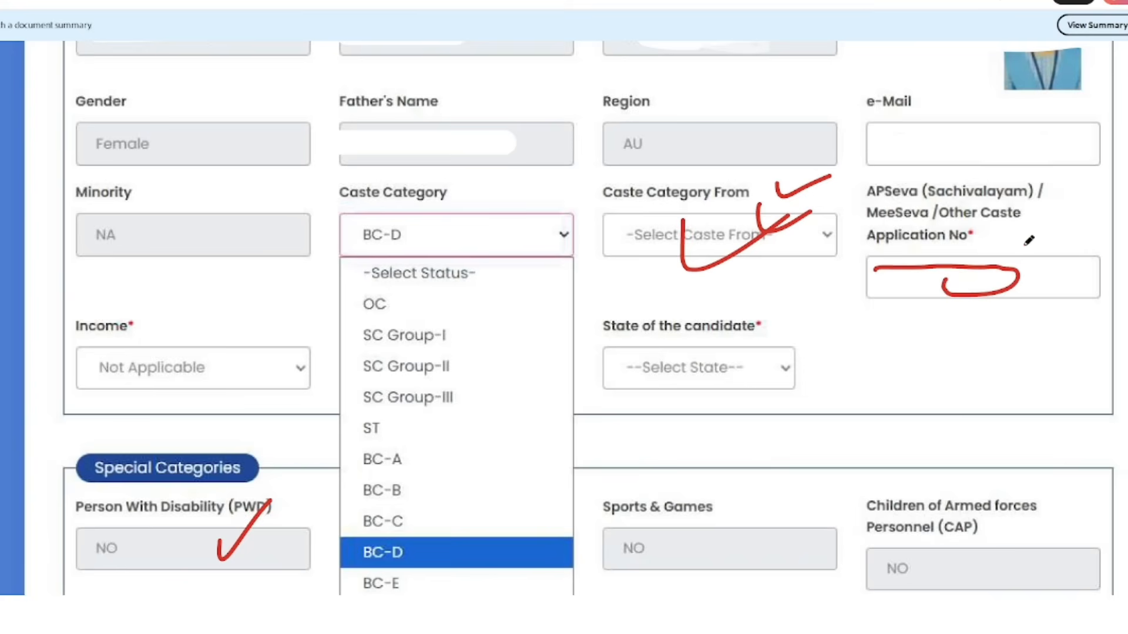
{"action": "mouse_move", "coordinate": [1022, 223]}
{"action": "left_mouse_down"}
{"action": "mouse_move", "coordinate": [1022, 256]}
{"action": "mouse_move", "coordinate": [1084, 200]}
{"action": "left_mouse_up"}
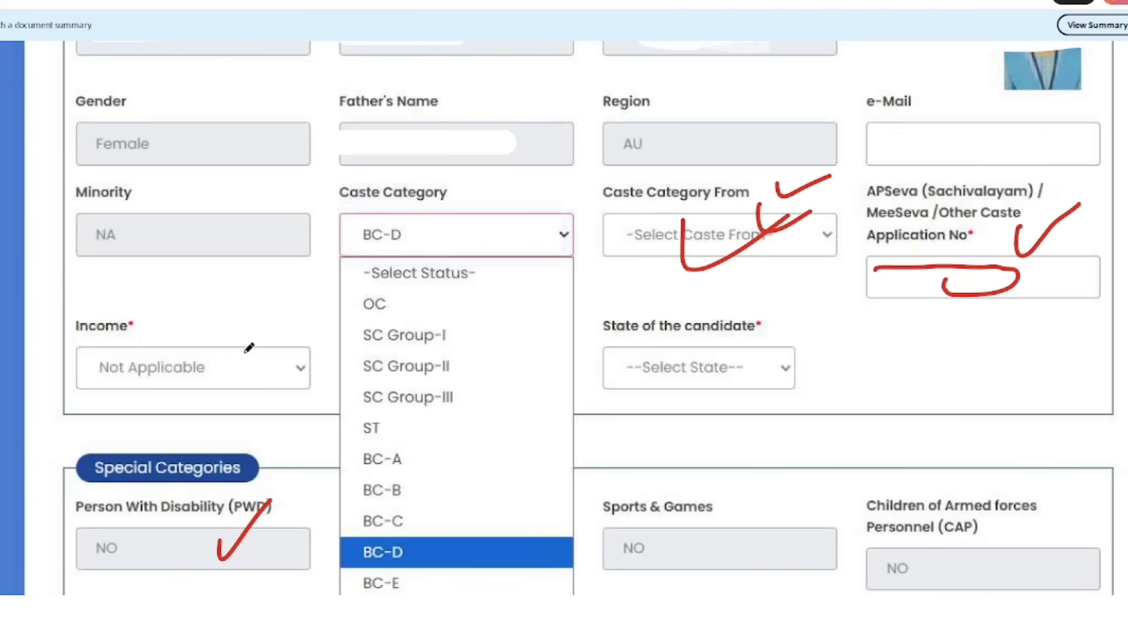
Step: Draw a red tick above the Income field on the page where it is set to Not Applicable
{"action": "scroll", "coordinate": [260, 362], "scroll_direction": "up", "scroll_amount": 3}
{"action": "scroll", "coordinate": [260, 363], "scroll_direction": "up", "scroll_amount": 5}
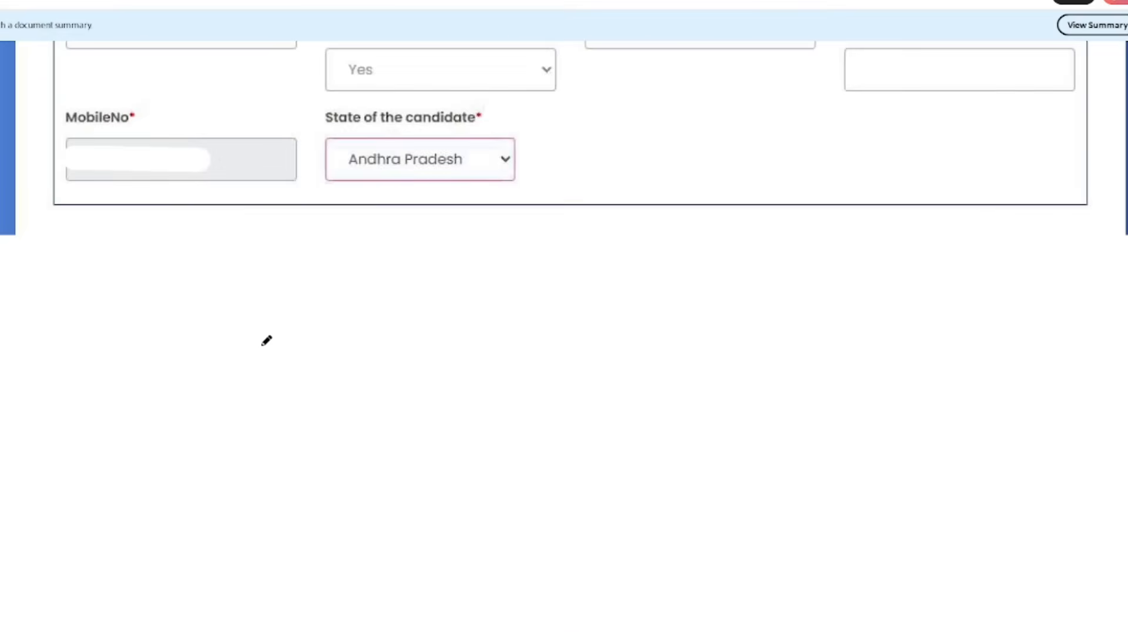
{"action": "scroll", "coordinate": [266, 341], "scroll_direction": "up", "scroll_amount": 15}
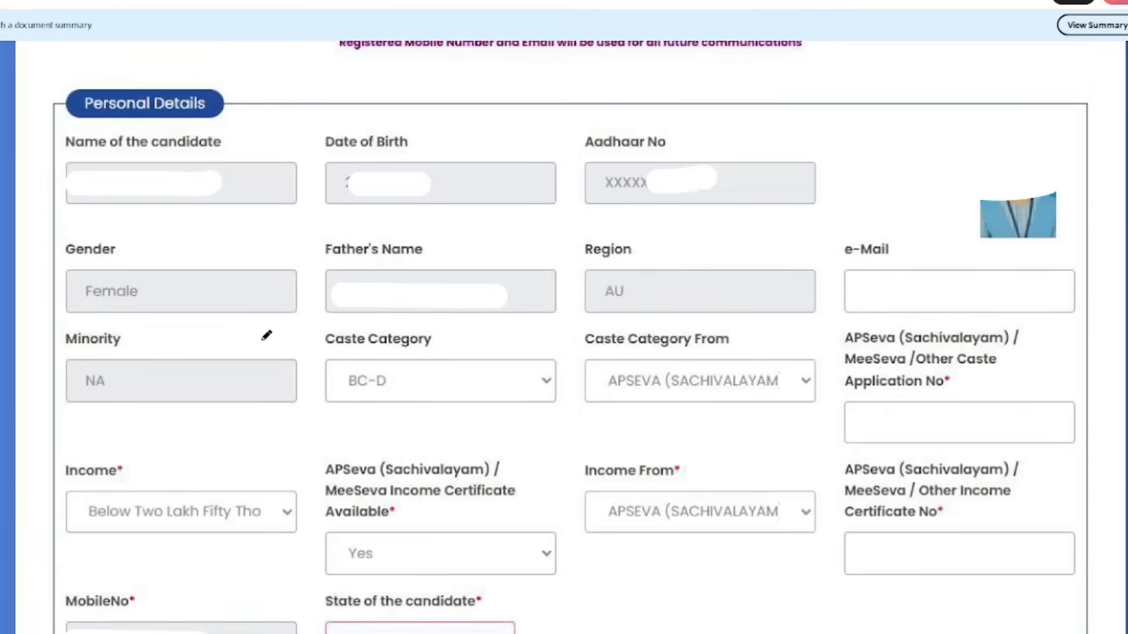
{"action": "scroll", "coordinate": [269, 333], "scroll_direction": "up", "scroll_amount": 5}
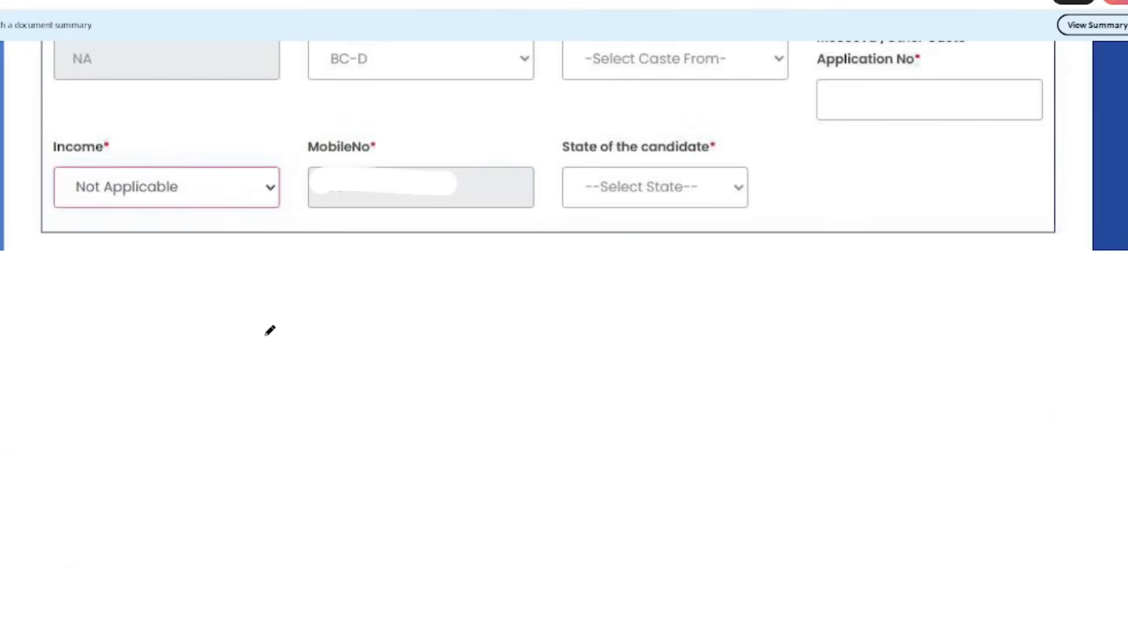
{"action": "left_click_drag", "start_coordinate": [203, 268], "coordinate": [283, 247]}
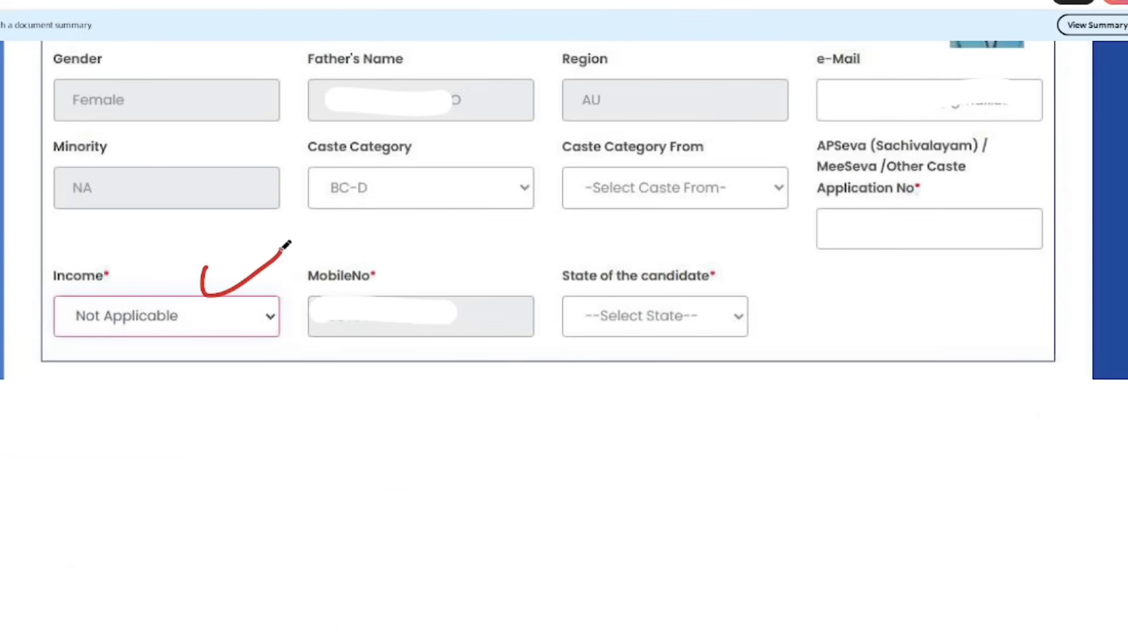
Step: Draw a red tick beside the State of the candidate label and a loop around its unselected state field
{"action": "scroll", "coordinate": [1099, 391], "scroll_direction": "down", "scroll_amount": 4}
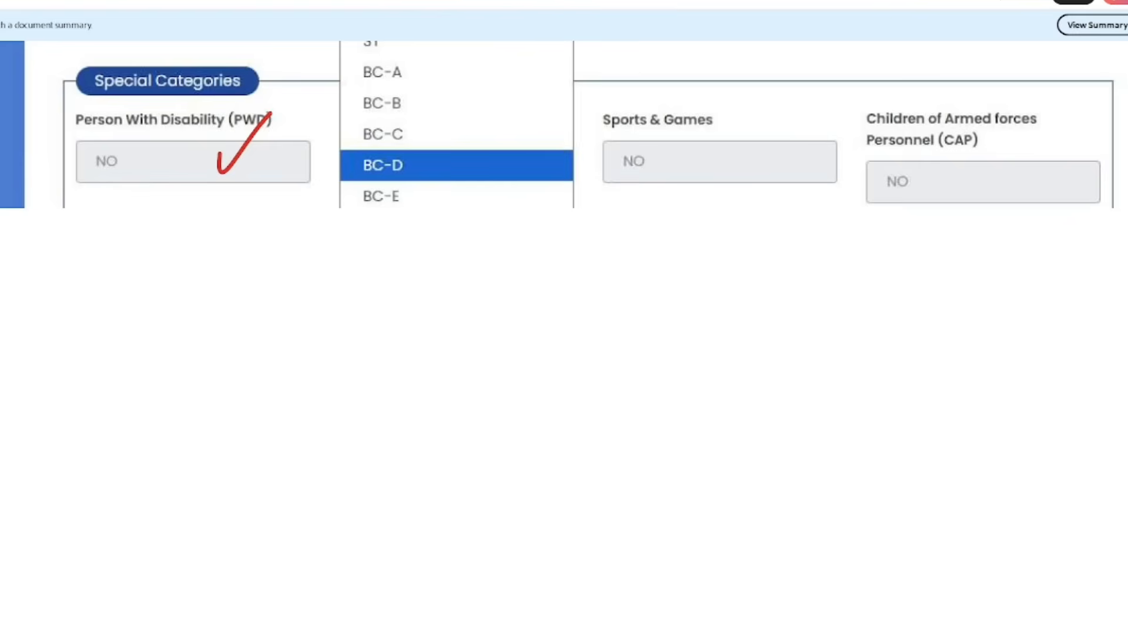
{"action": "scroll", "coordinate": [738, 337], "scroll_direction": "up", "scroll_amount": 5}
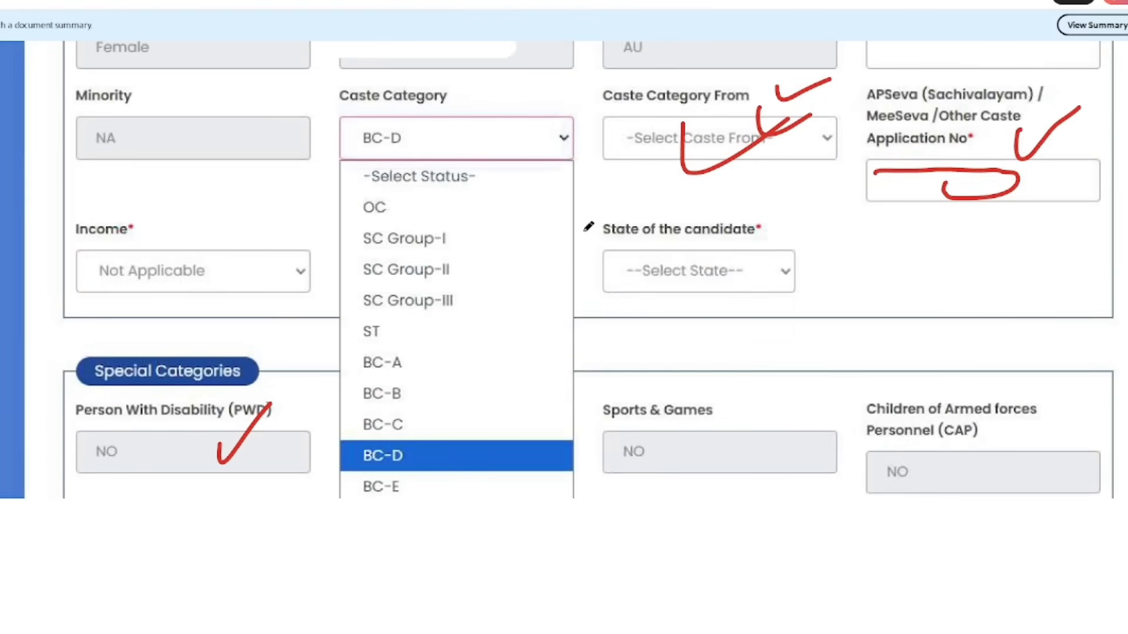
{"action": "left_click_drag", "start_coordinate": [583, 228], "coordinate": [629, 193]}
{"action": "mouse_move", "coordinate": [823, 236]}
{"action": "left_mouse_down"}
{"action": "mouse_move", "coordinate": [658, 181]}
{"action": "mouse_move", "coordinate": [628, 320]}
{"action": "mouse_move", "coordinate": [794, 317]}
{"action": "left_mouse_up"}
Step: Draw red pen marks beside the State of the candidate field on the page where Andhra Pradesh is selected
{"action": "scroll", "coordinate": [817, 339], "scroll_direction": "down", "scroll_amount": 2}
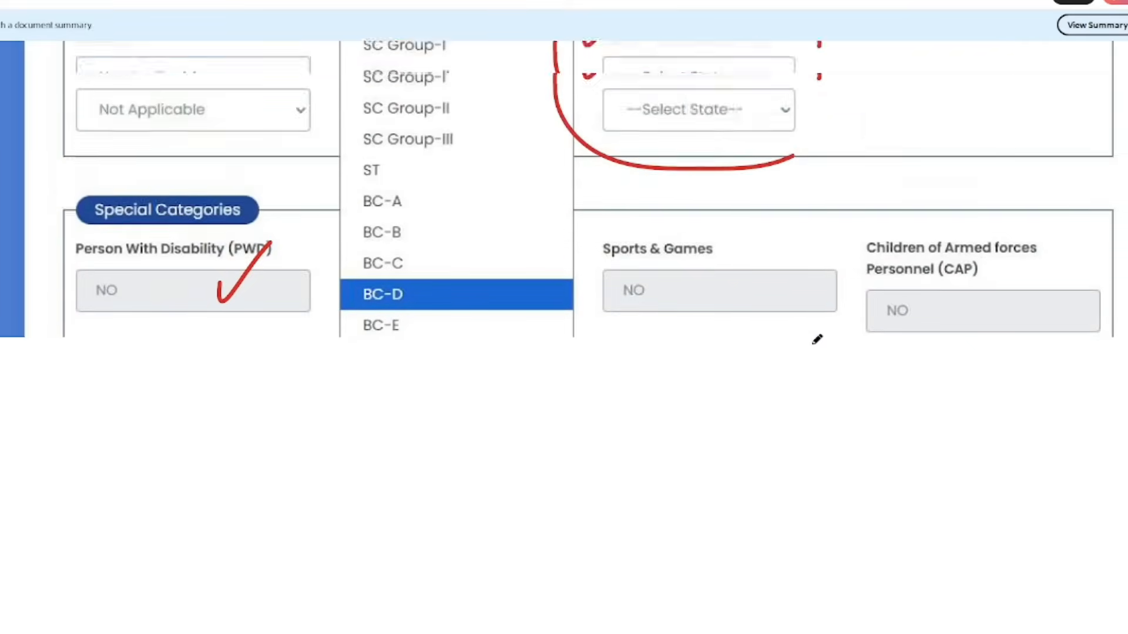
{"action": "scroll", "coordinate": [817, 339], "scroll_direction": "up", "scroll_amount": 15}
{"action": "scroll", "coordinate": [816, 335], "scroll_direction": "down", "scroll_amount": 15}
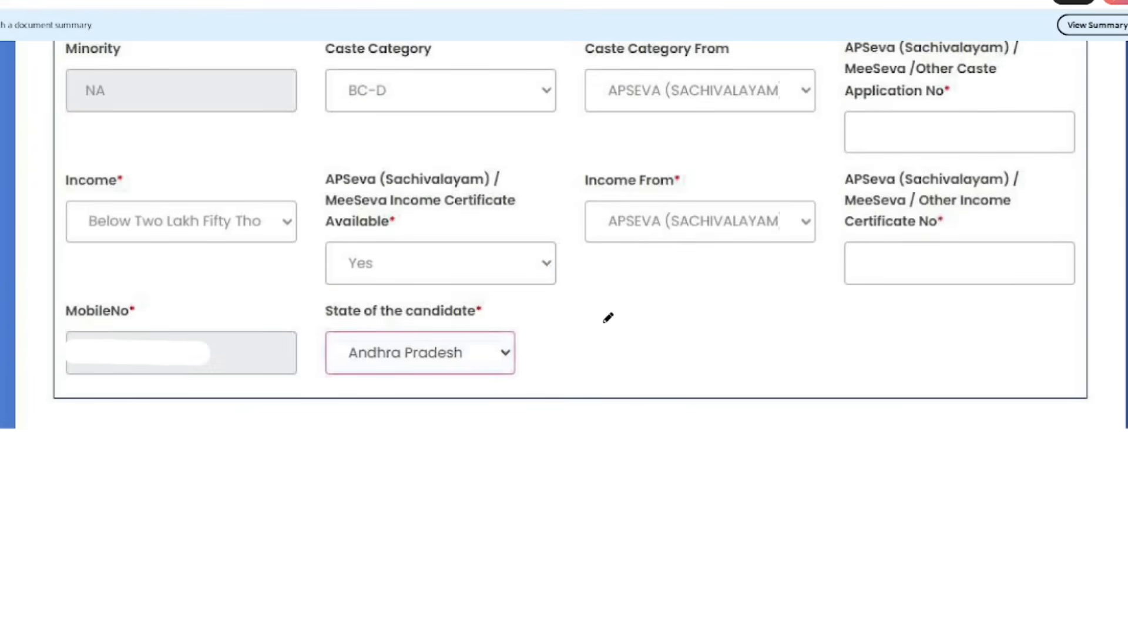
{"action": "mouse_move", "coordinate": [603, 289]}
{"action": "left_mouse_down"}
{"action": "mouse_move", "coordinate": [566, 309]}
{"action": "mouse_move", "coordinate": [611, 309]}
{"action": "left_mouse_up"}
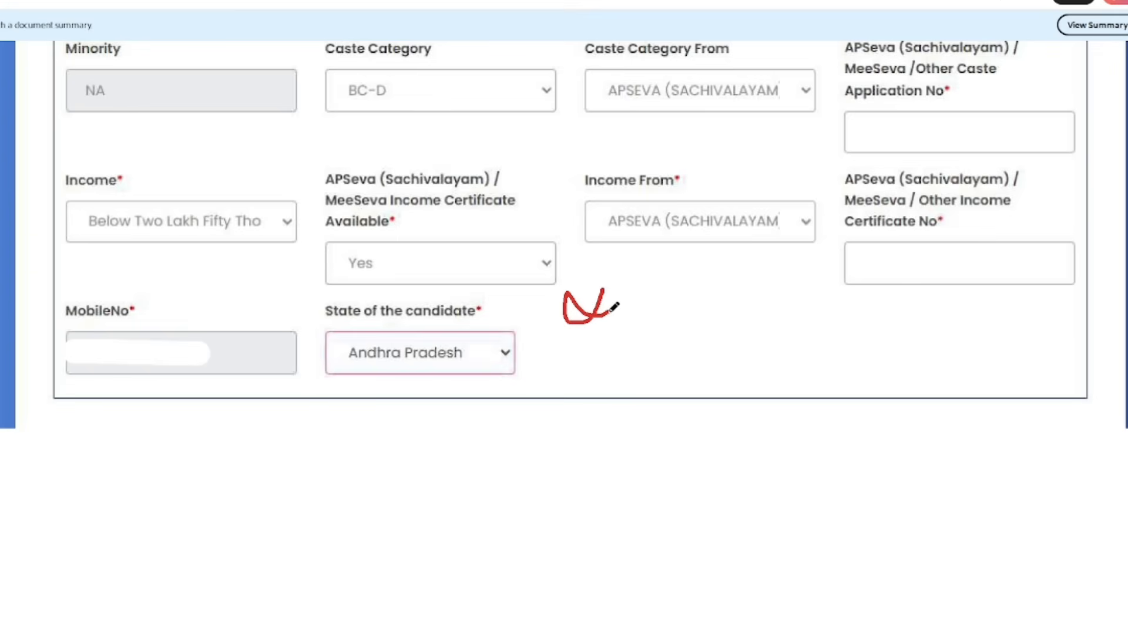
{"action": "left_click_drag", "start_coordinate": [536, 315], "coordinate": [603, 316]}
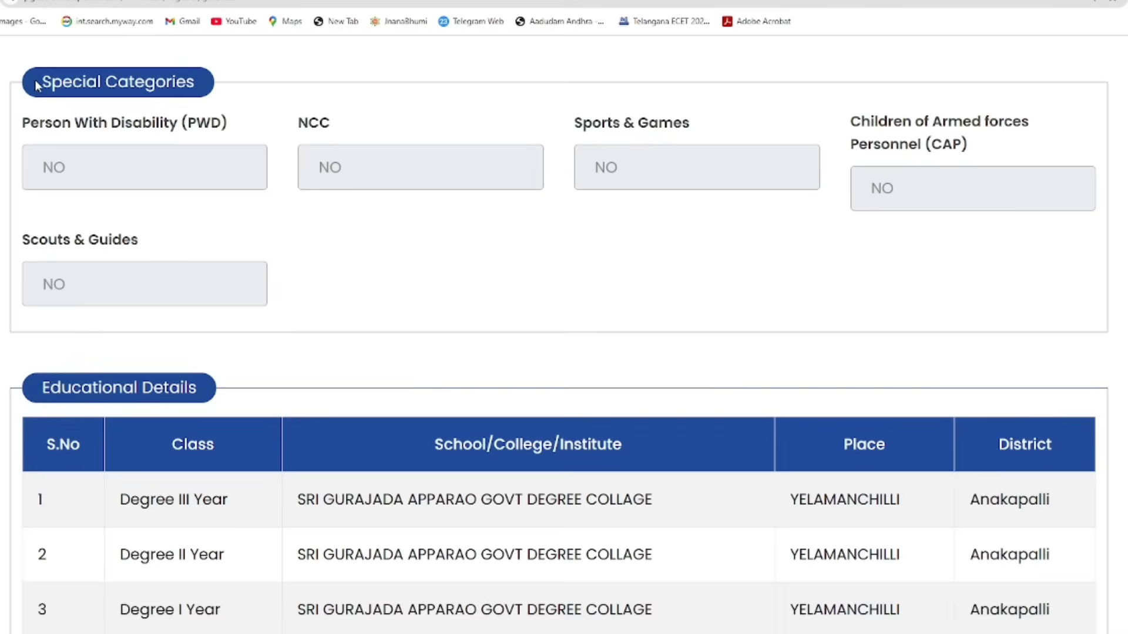
Step: In the browser's registration form, highlight the Special Categories heading and review the Educational Details table
{"action": "left_click_drag", "start_coordinate": [40, 82], "coordinate": [196, 89]}
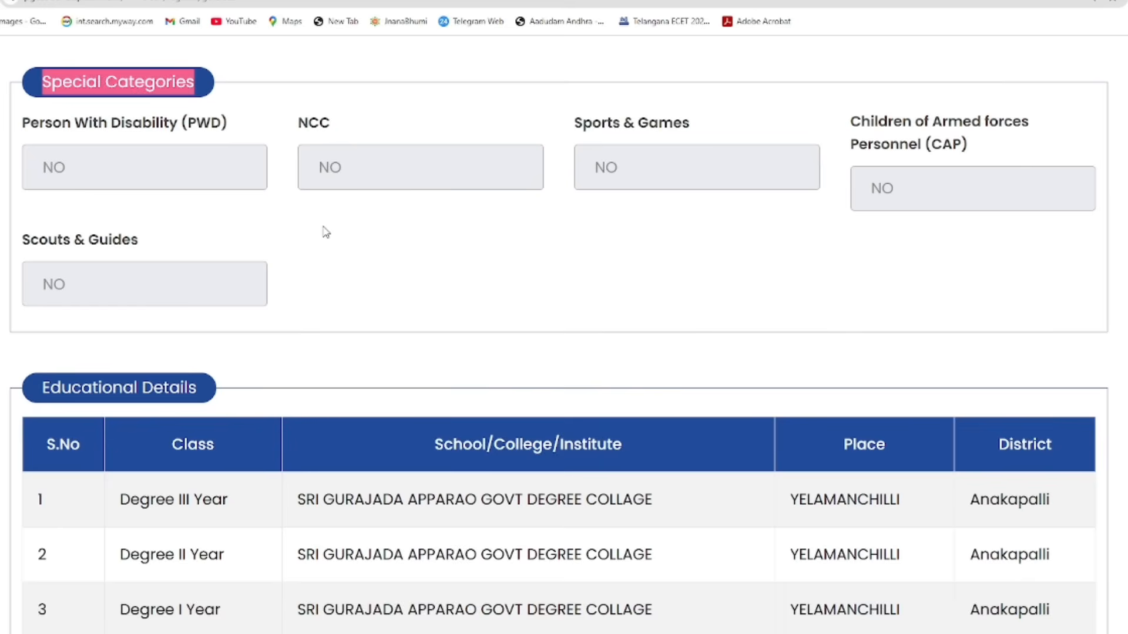
{"action": "scroll", "coordinate": [327, 232], "scroll_direction": "down", "scroll_amount": 5}
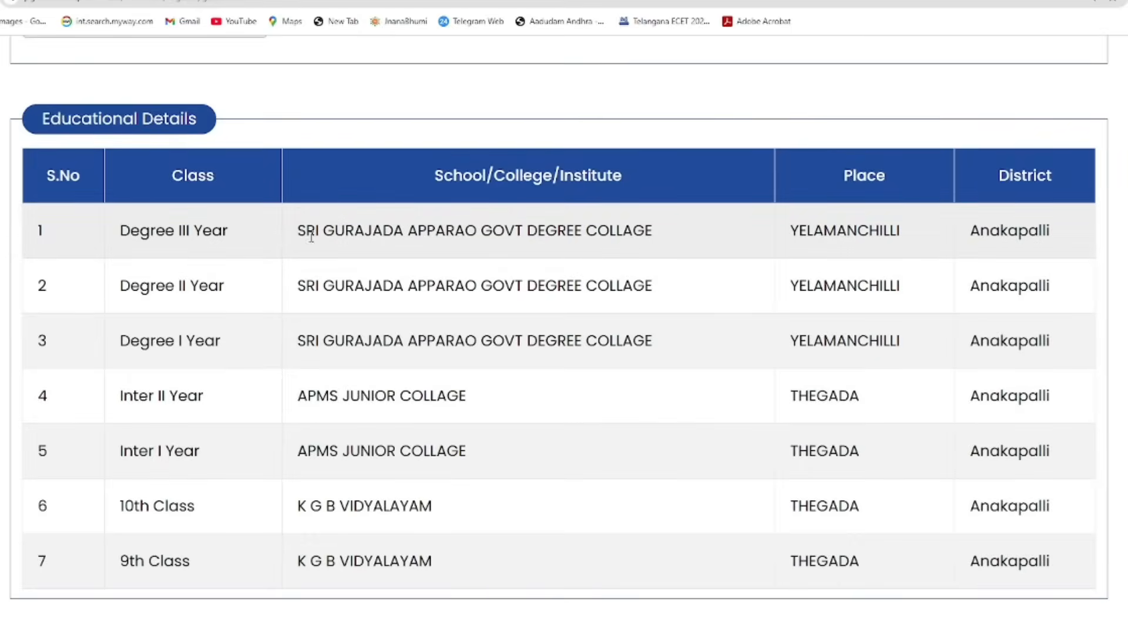
{"action": "left_click_drag", "start_coordinate": [121, 251], "coordinate": [439, 207]}
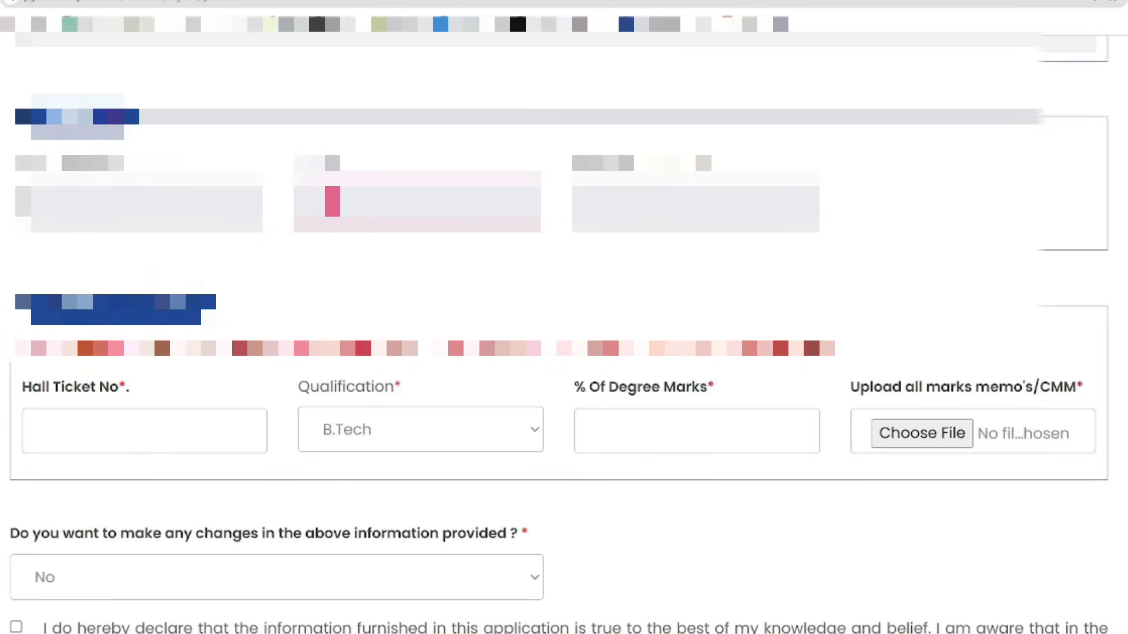
Step: Highlight the Degree/Equivalent heading and the note's opening words about converting CGPA into marks %
{"action": "scroll", "coordinate": [662, 211], "scroll_direction": "down", "scroll_amount": 4}
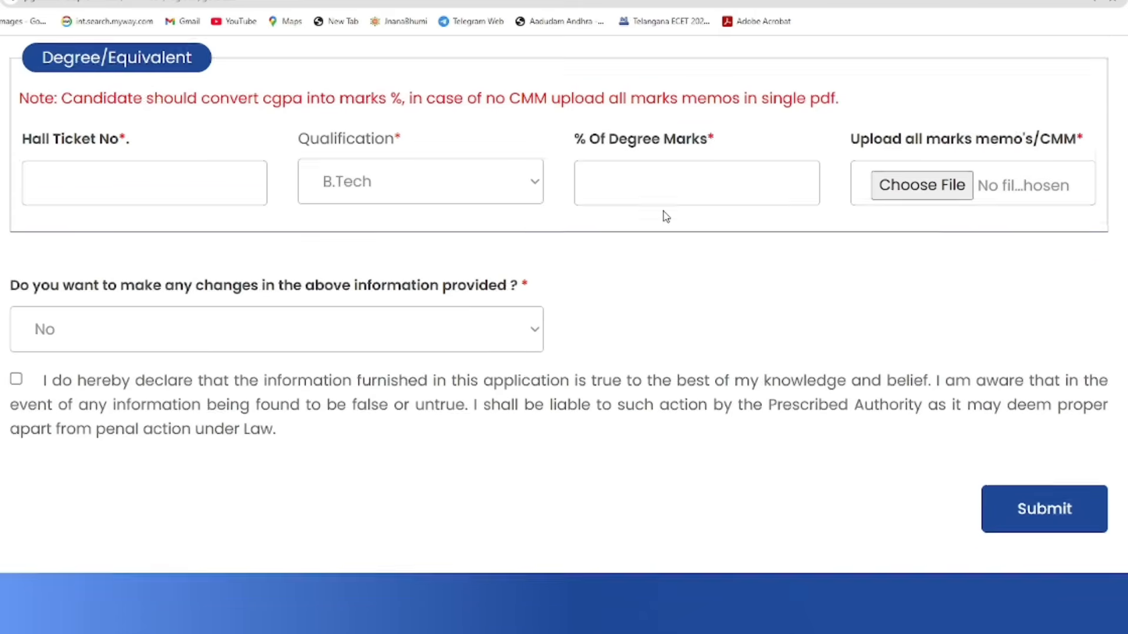
{"action": "scroll", "coordinate": [663, 211], "scroll_direction": "up", "scroll_amount": 1}
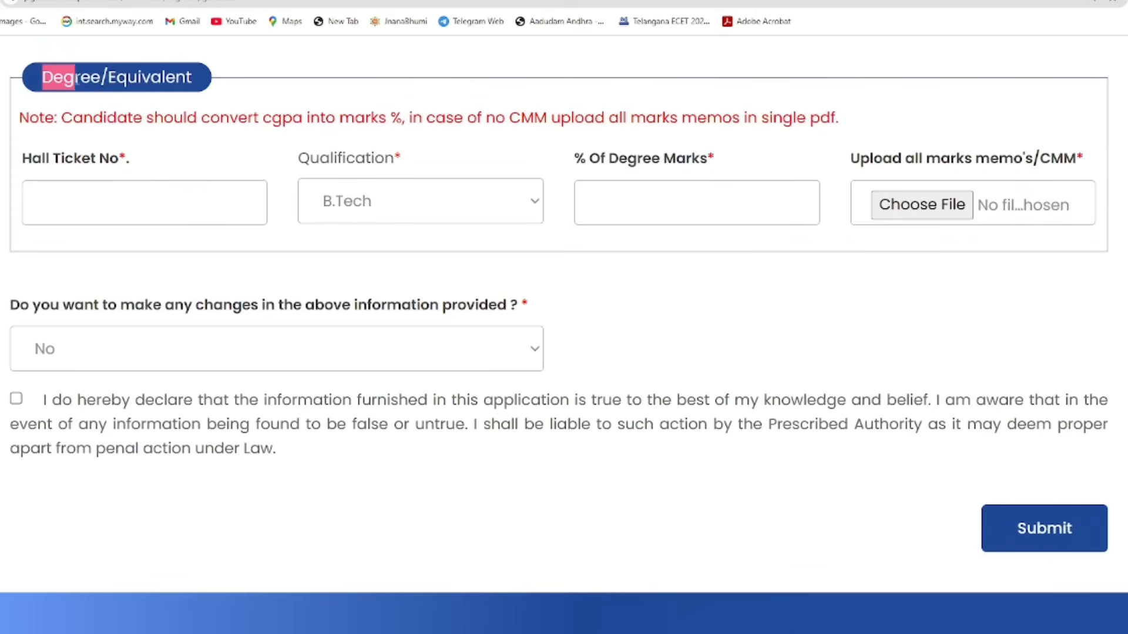
{"action": "left_click_drag", "start_coordinate": [76, 82], "coordinate": [198, 83]}
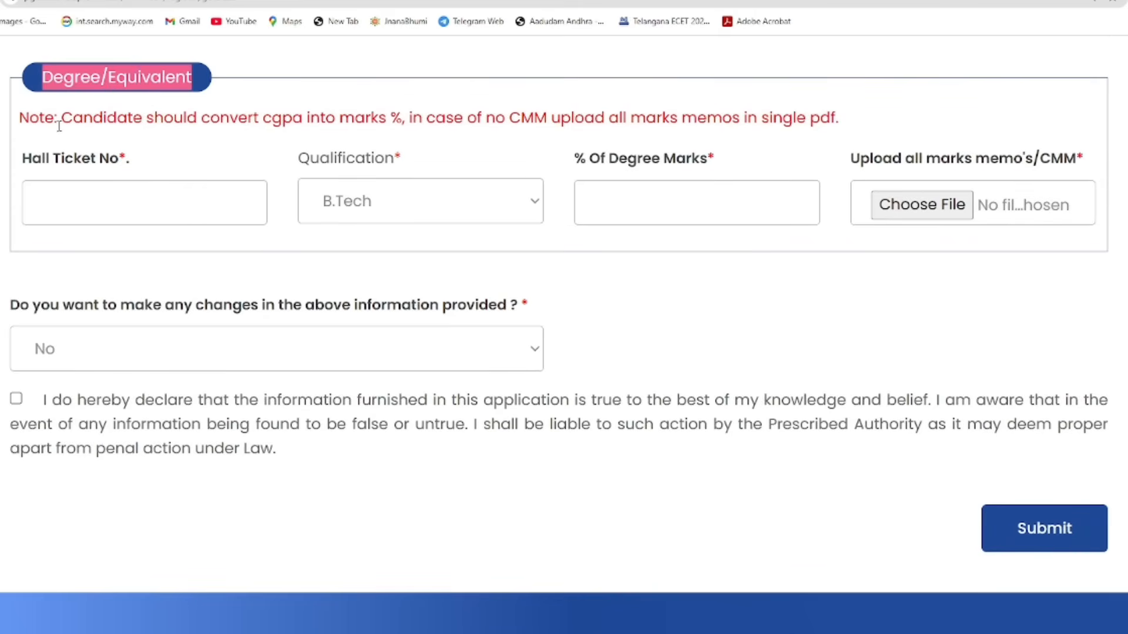
{"action": "left_click_drag", "start_coordinate": [26, 119], "coordinate": [409, 137]}
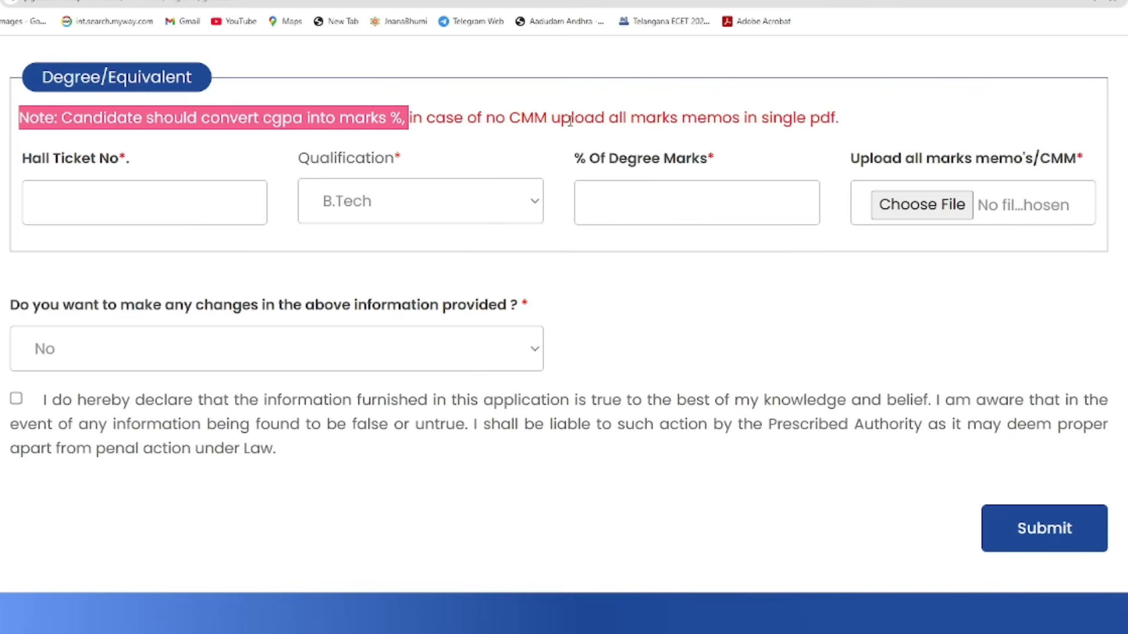
Step: Highlight the note's closing words about marks memos in a single PDF and attach a PDF file for the marks memo's/CMM upload
{"action": "left_click_drag", "start_coordinate": [646, 123], "coordinate": [844, 123]}
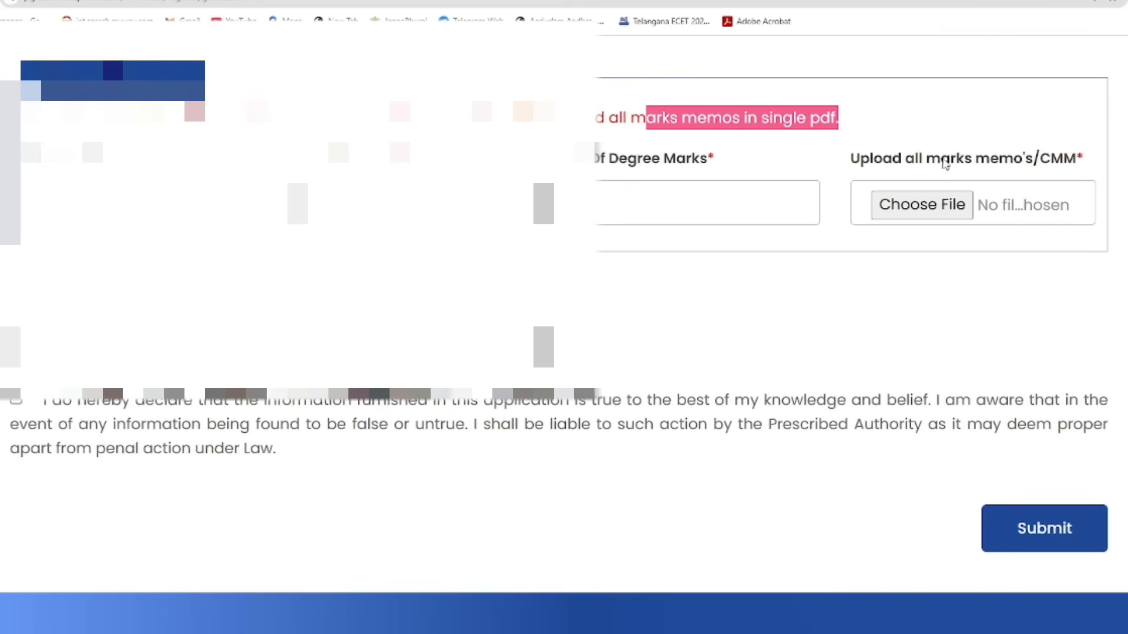
{"action": "left_click", "coordinate": [931, 214]}
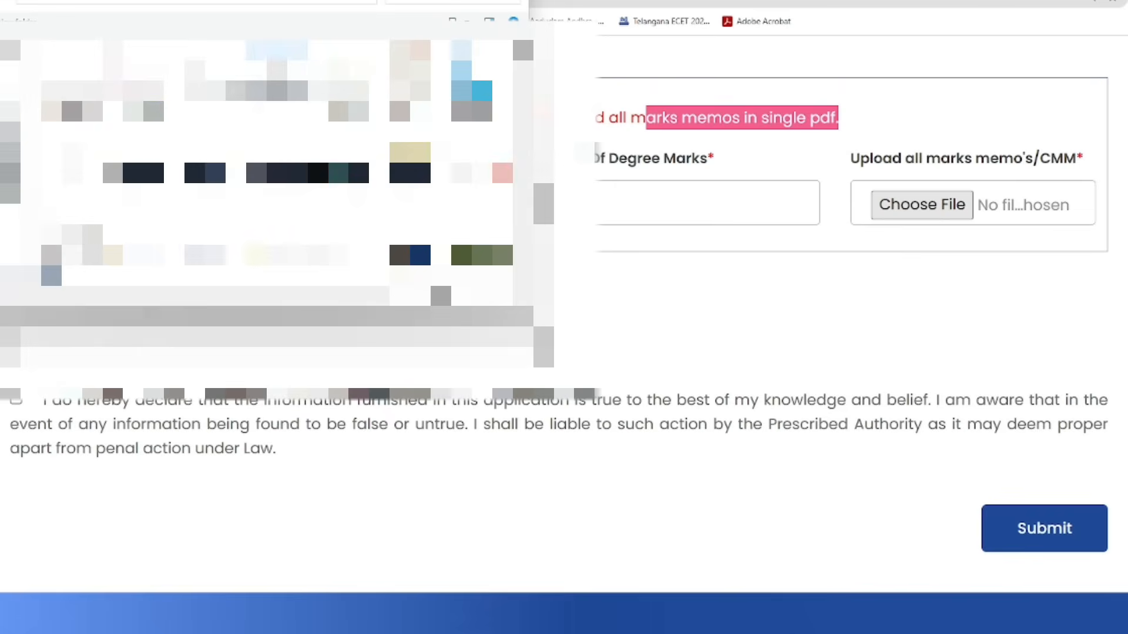
{"action": "left_click", "coordinate": [10, 113]}
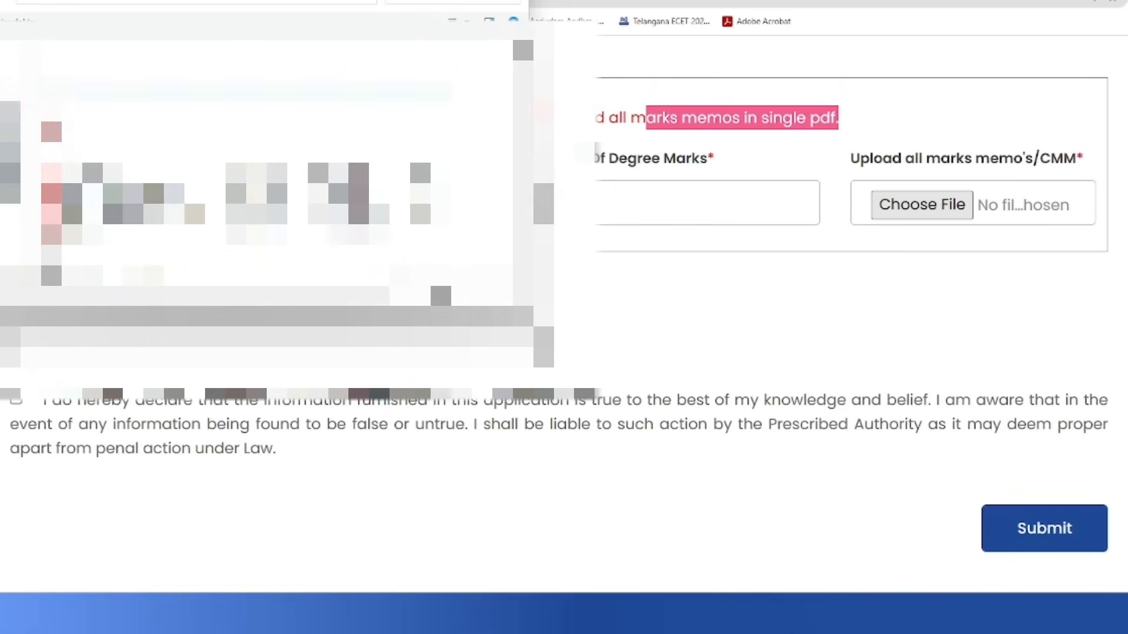
{"action": "double_click", "coordinate": [421, 296]}
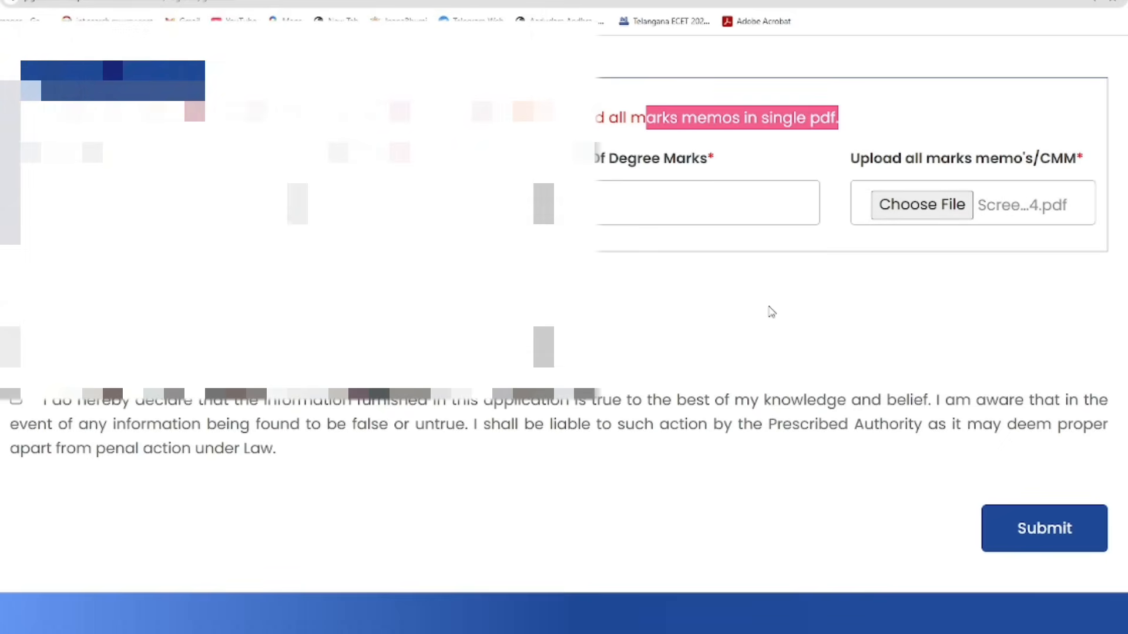
Step: Fill in the Degree/Equivalent section with qualification Degree and 77 % marks, and start entering the hall ticket number
{"action": "left_click", "coordinate": [448, 203]}
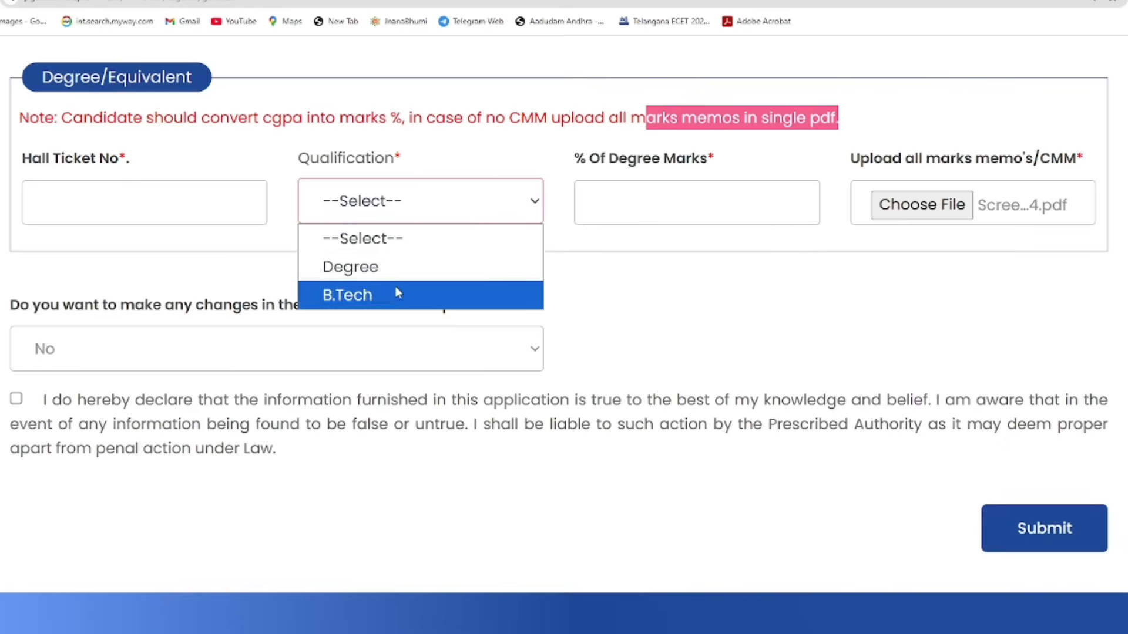
{"action": "left_click", "coordinate": [467, 268]}
{"action": "left_click", "coordinate": [726, 197]}
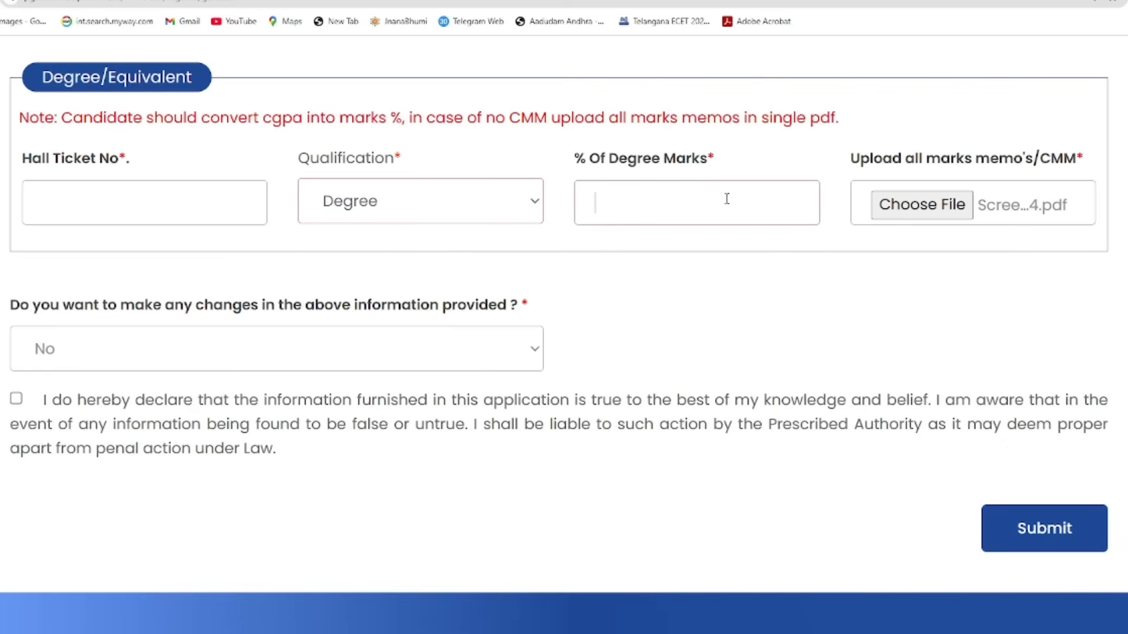
{"action": "type", "text": "77"}
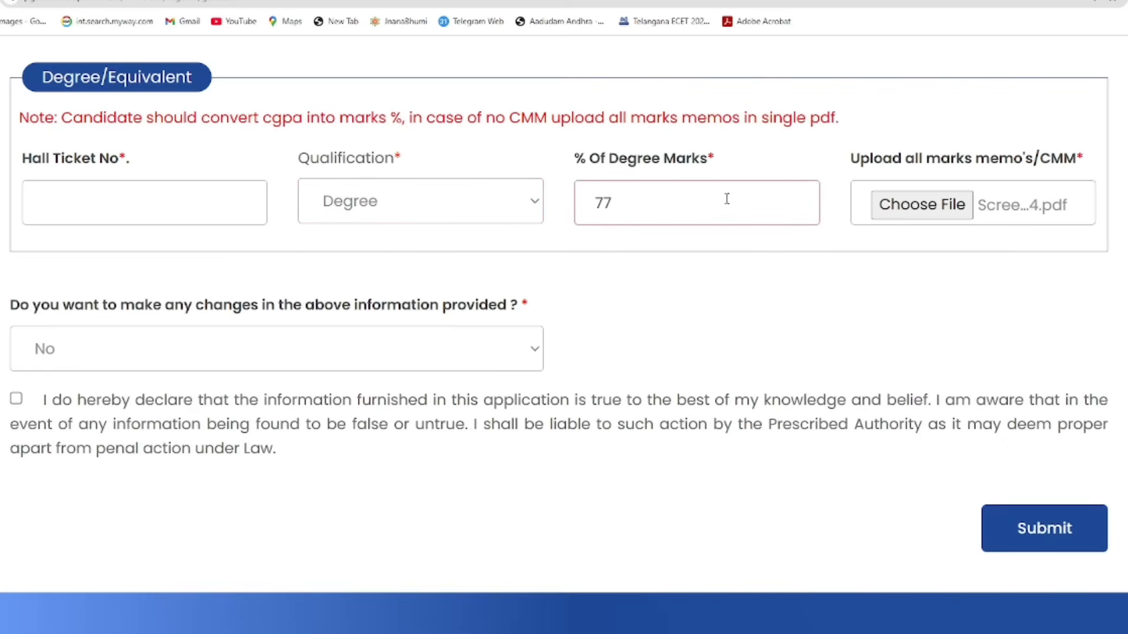
{"action": "left_click", "coordinate": [188, 203]}
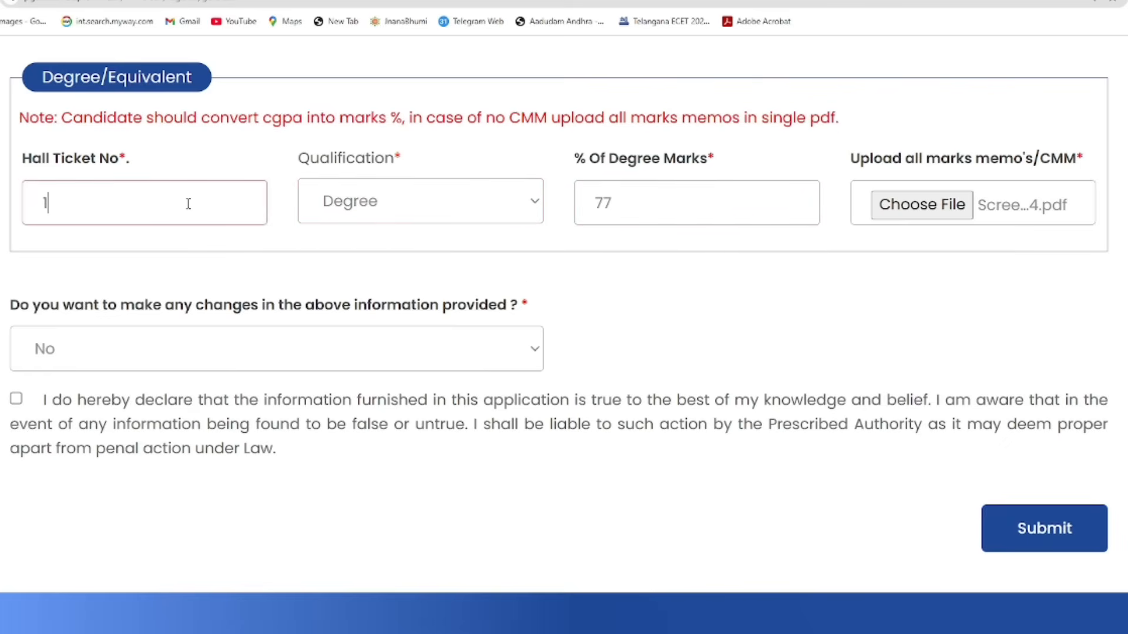
{"action": "type", "text": "1"}
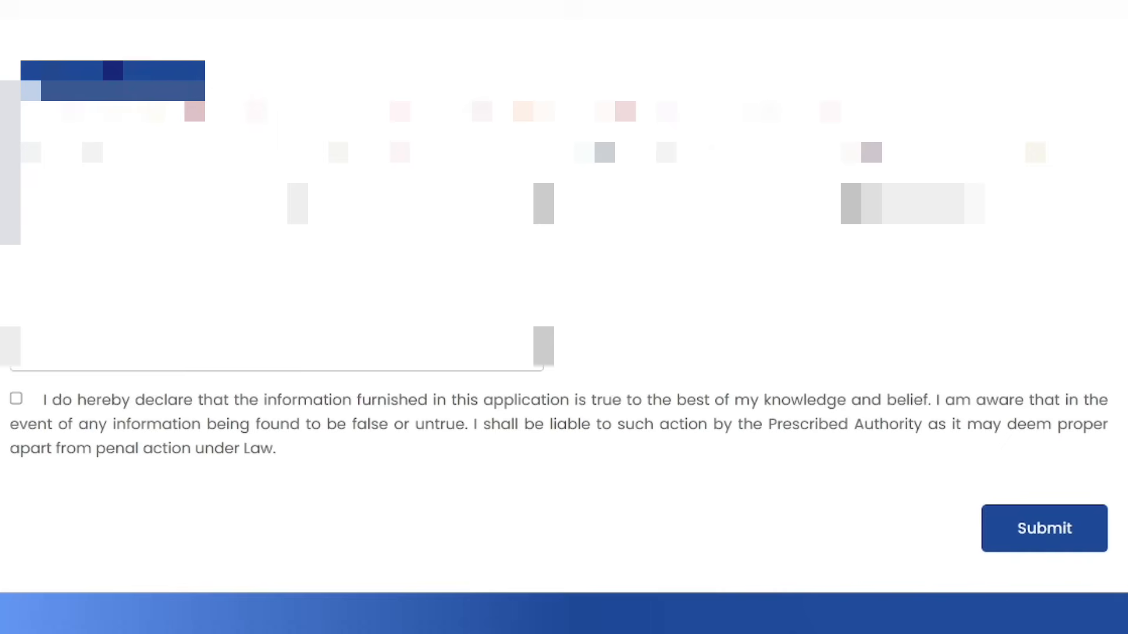
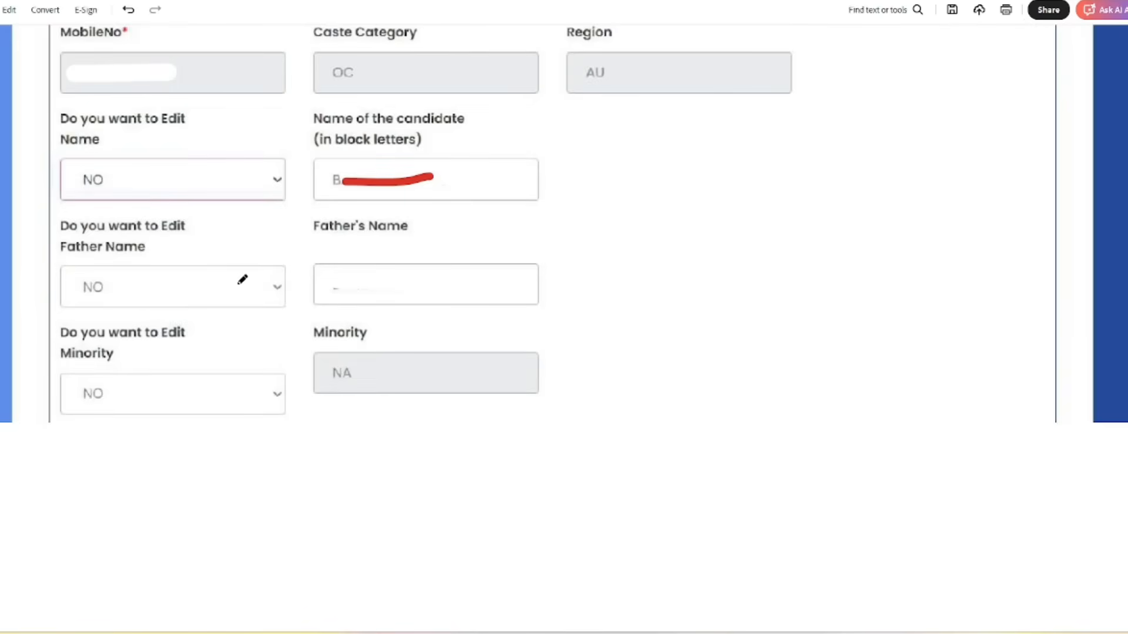
Step: In the Adobe Acrobat document, draw red pen marks in the Father's Name and Do you want to Edit Minority fields
{"action": "left_click_drag", "start_coordinate": [347, 297], "coordinate": [470, 294]}
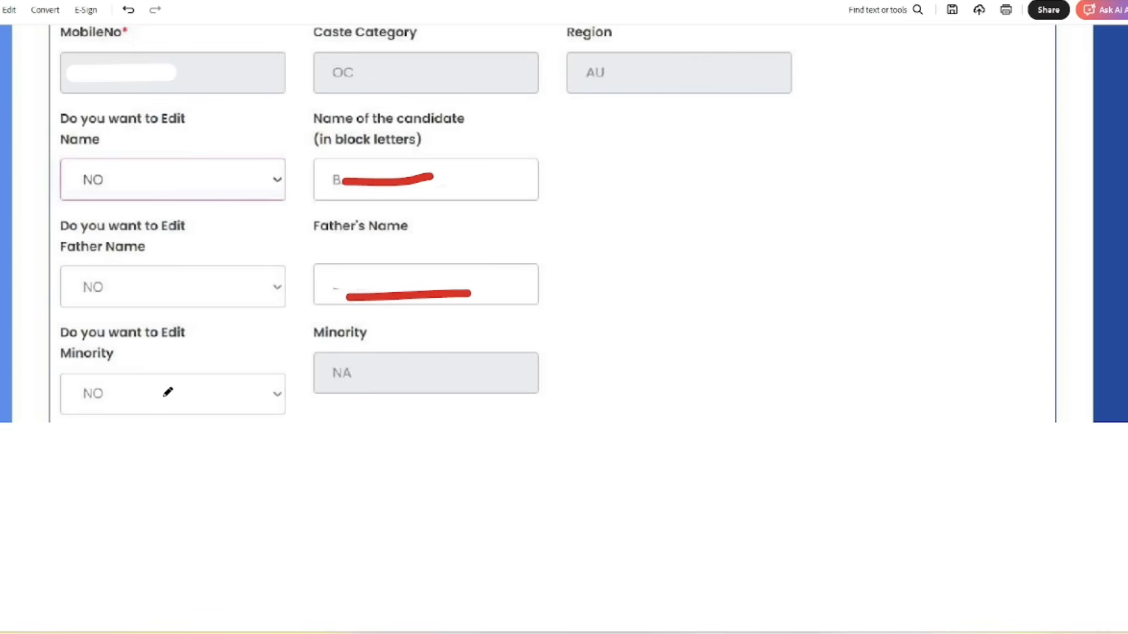
{"action": "mouse_move", "coordinate": [193, 383]}
{"action": "left_mouse_down"}
{"action": "mouse_move", "coordinate": [179, 392]}
{"action": "mouse_move", "coordinate": [271, 411]}
{"action": "left_mouse_up"}
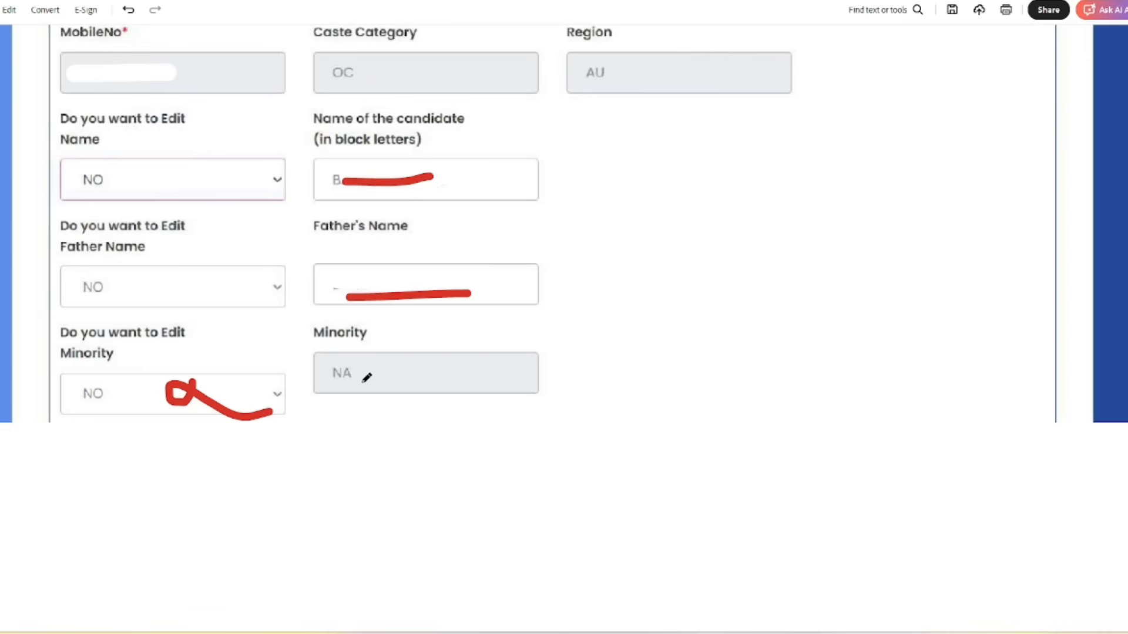
Step: On the page with the edit options set to YES, draw red marks on the candidate name field and the SSC/10th Class Certificate upload
{"action": "scroll", "coordinate": [367, 378], "scroll_direction": "up", "scroll_amount": 20}
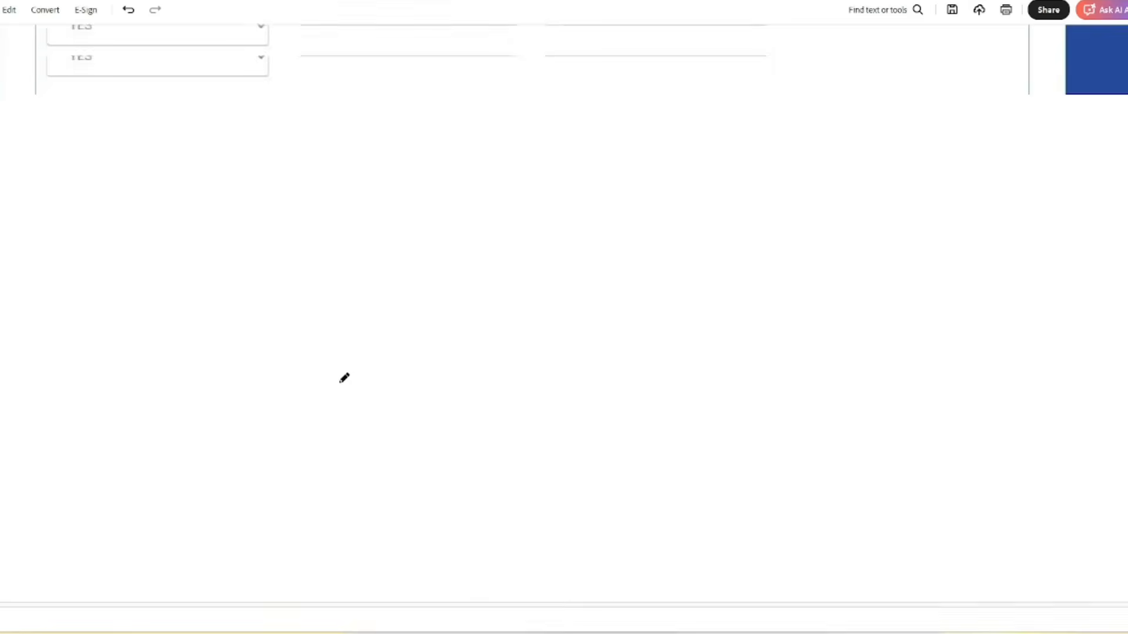
{"action": "scroll", "coordinate": [345, 377], "scroll_direction": "up", "scroll_amount": 10}
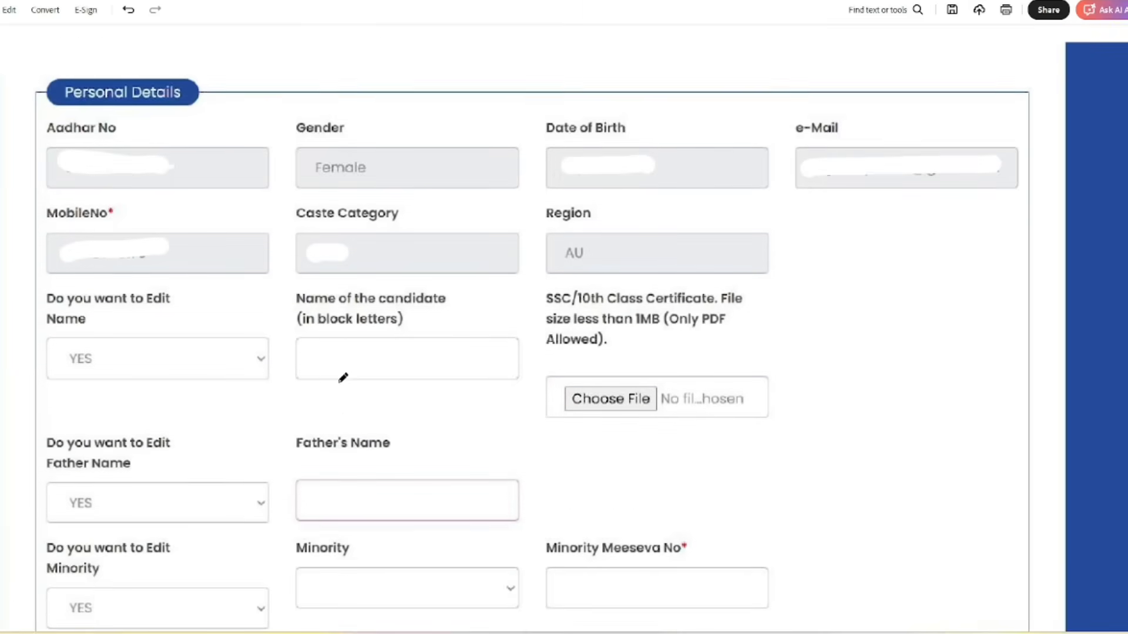
{"action": "scroll", "coordinate": [343, 377], "scroll_direction": "down", "scroll_amount": 3}
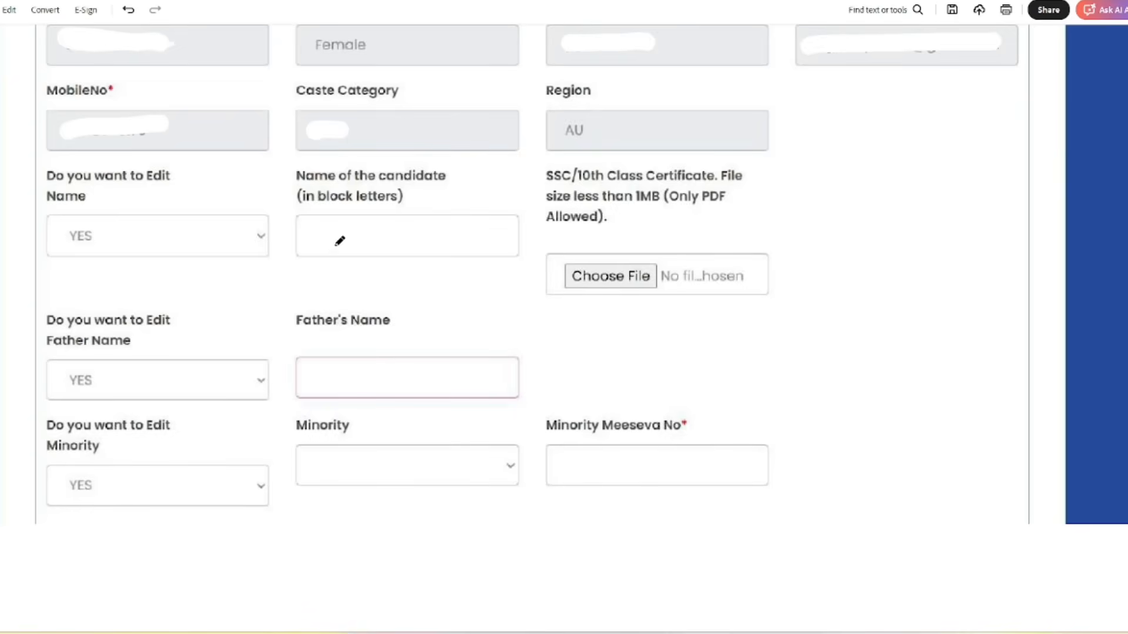
{"action": "left_click_drag", "start_coordinate": [314, 236], "coordinate": [473, 235]}
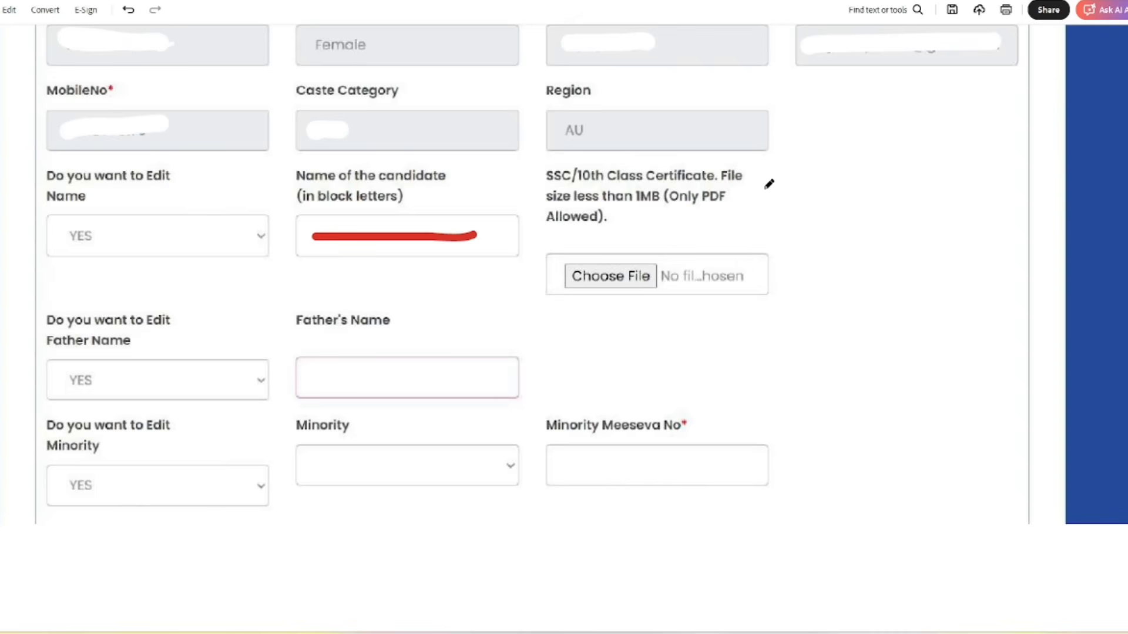
{"action": "mouse_move", "coordinate": [765, 186]}
{"action": "left_mouse_down"}
{"action": "mouse_move", "coordinate": [758, 221]}
{"action": "mouse_move", "coordinate": [776, 220]}
{"action": "left_mouse_up"}
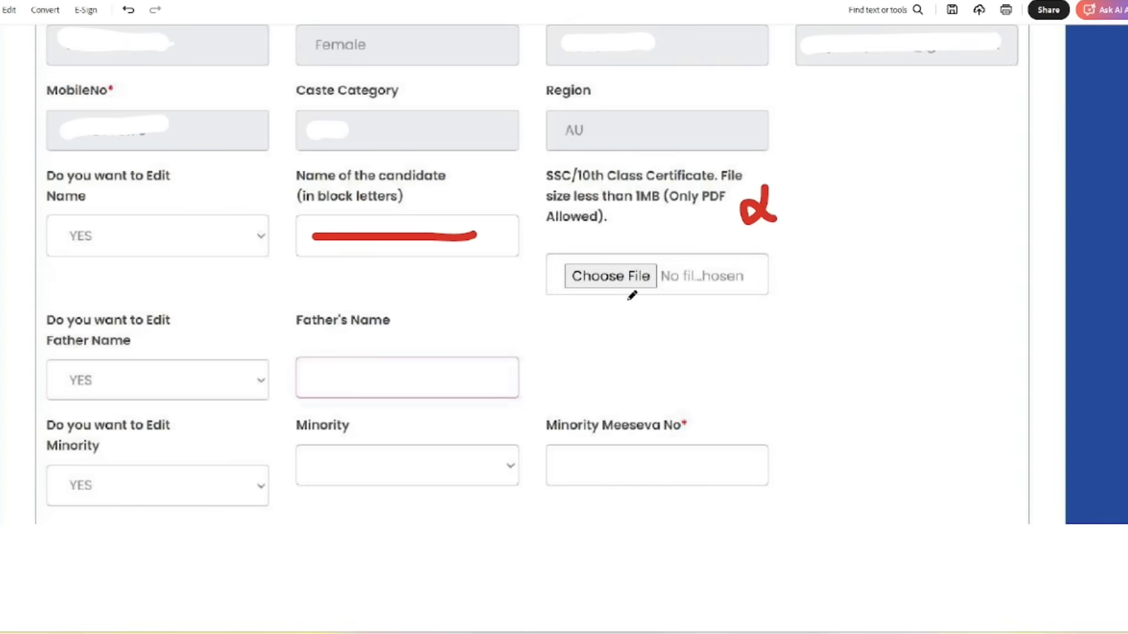
{"action": "left_click_drag", "start_coordinate": [628, 299], "coordinate": [664, 298]}
Step: Draw red strokes in the Father's Name field, the empty space beside it, and the Minority and Minority Meeseva No fields
{"action": "scroll", "coordinate": [320, 329], "scroll_direction": "down", "scroll_amount": 2}
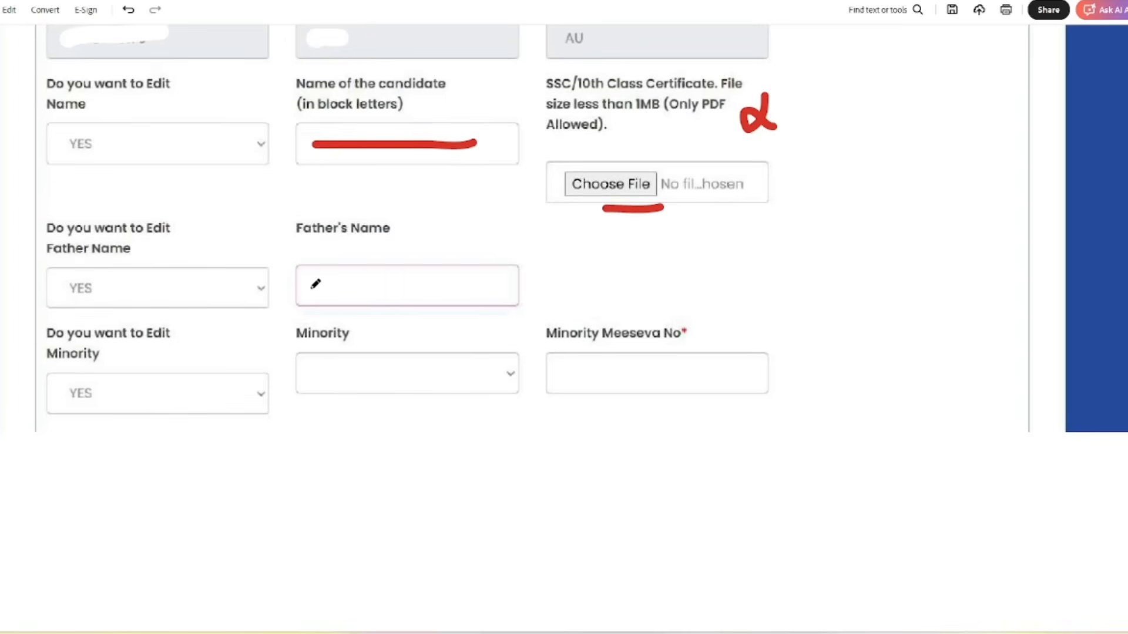
{"action": "left_click_drag", "start_coordinate": [306, 279], "coordinate": [412, 279]}
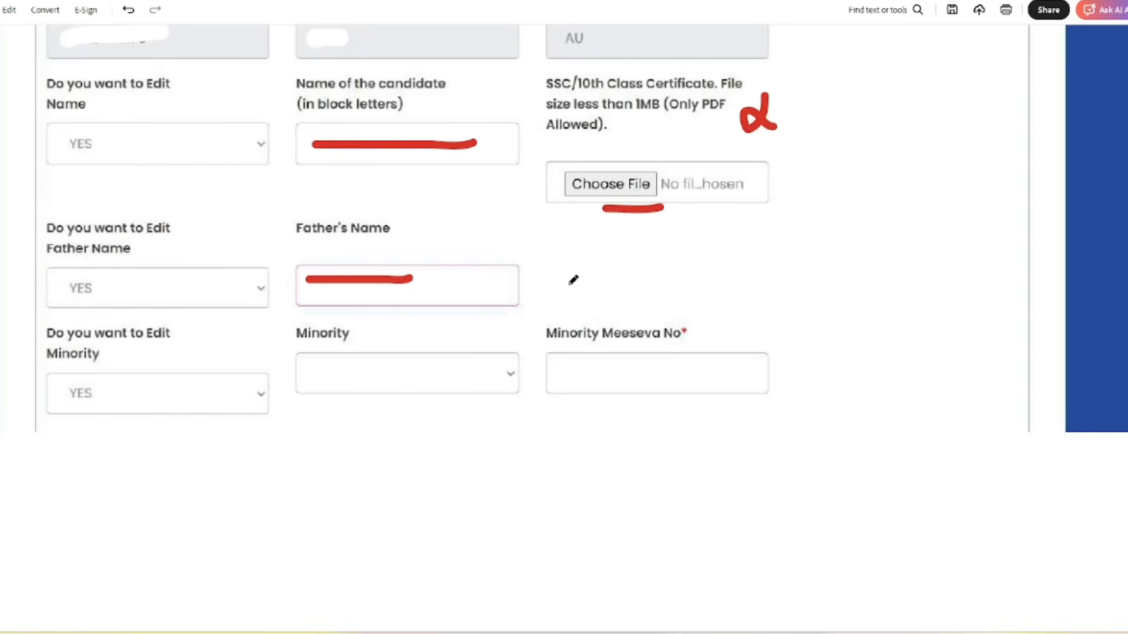
{"action": "left_click_drag", "start_coordinate": [545, 282], "coordinate": [678, 290]}
{"action": "scroll", "coordinate": [389, 277], "scroll_direction": "down", "scroll_amount": 2}
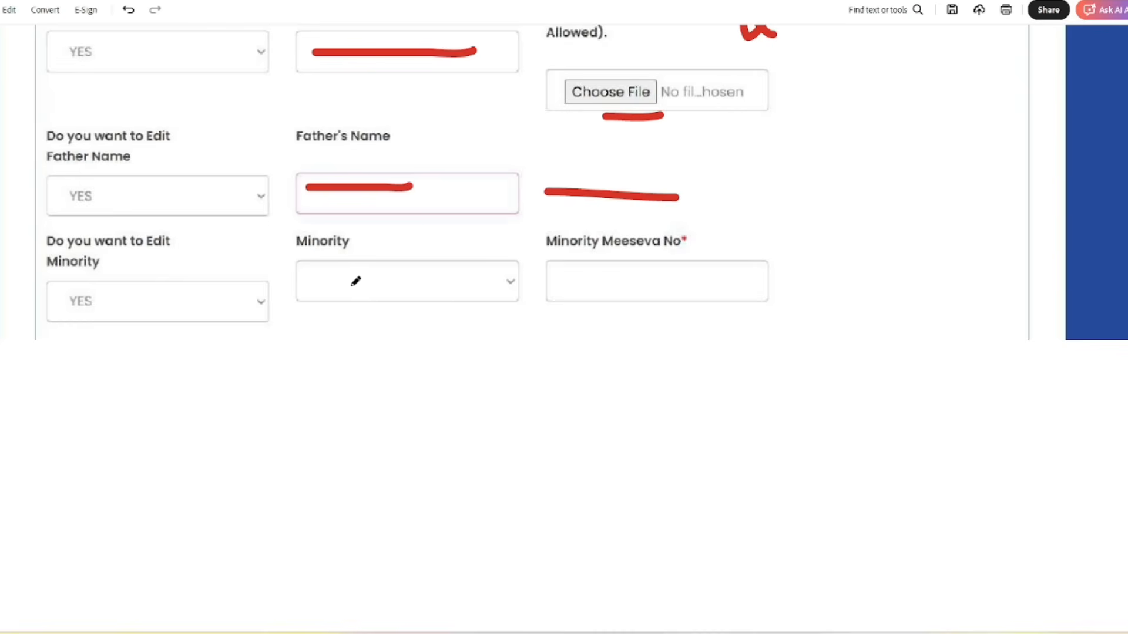
{"action": "left_click_drag", "start_coordinate": [329, 285], "coordinate": [420, 285]}
{"action": "left_click_drag", "start_coordinate": [578, 277], "coordinate": [657, 279]}
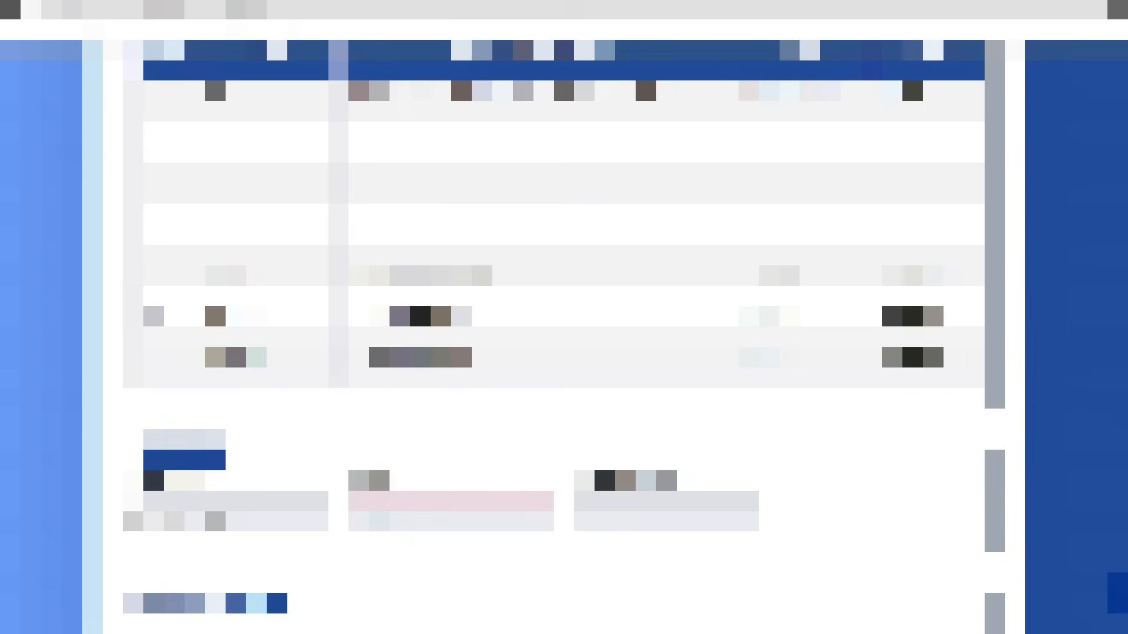
Step: In the browser's registration form, set Person With Disability (PWD) to YES to show its certificate upload, and return it to NO
{"action": "scroll", "coordinate": [553, 336], "scroll_direction": "up", "scroll_amount": 5}
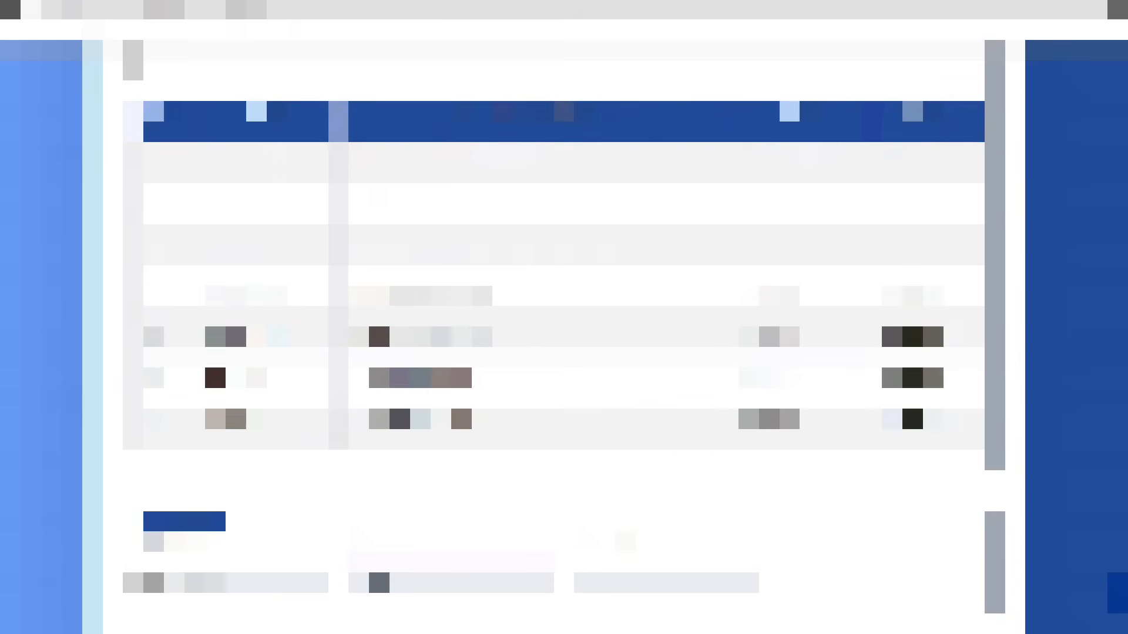
{"action": "scroll", "coordinate": [554, 336], "scroll_direction": "up", "scroll_amount": 3}
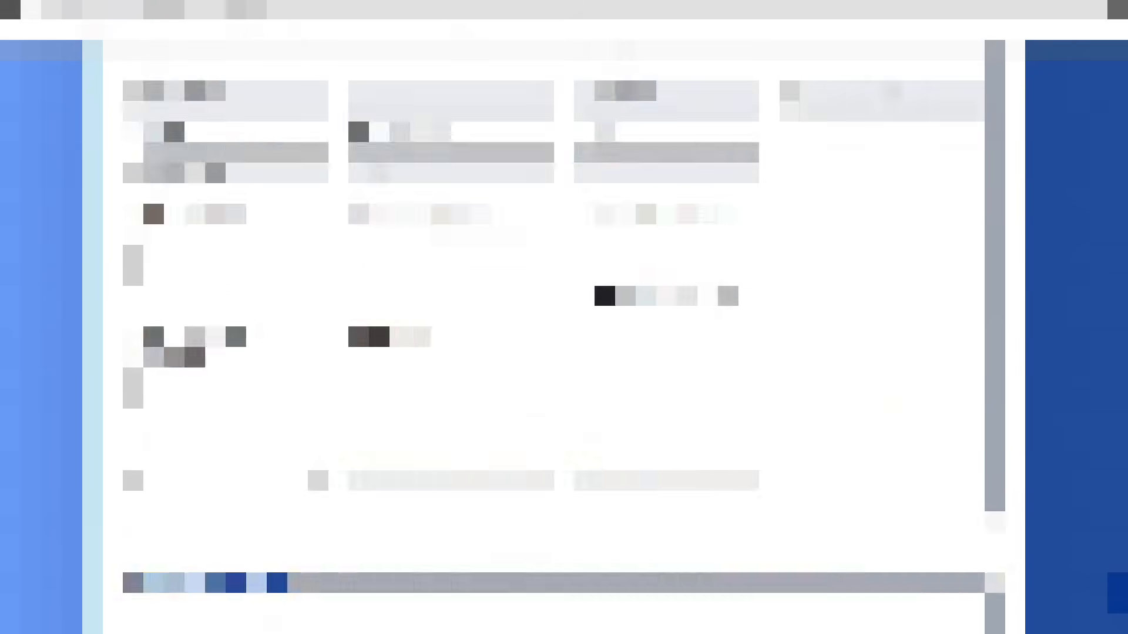
{"action": "scroll", "coordinate": [553, 336], "scroll_direction": "down", "scroll_amount": 5}
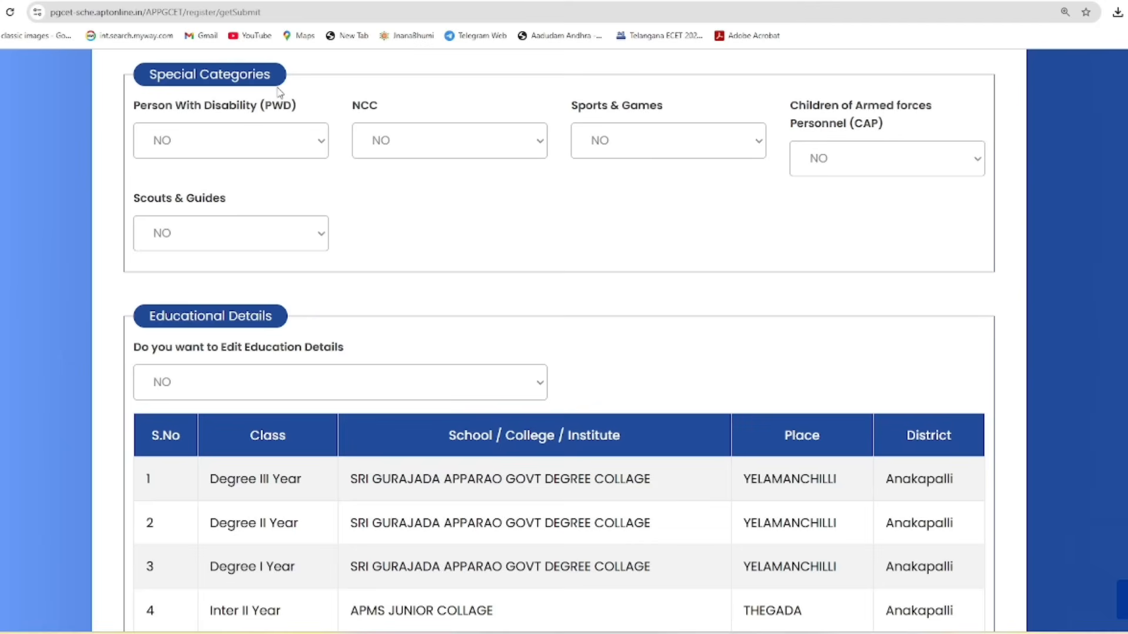
{"action": "left_click", "coordinate": [290, 144]}
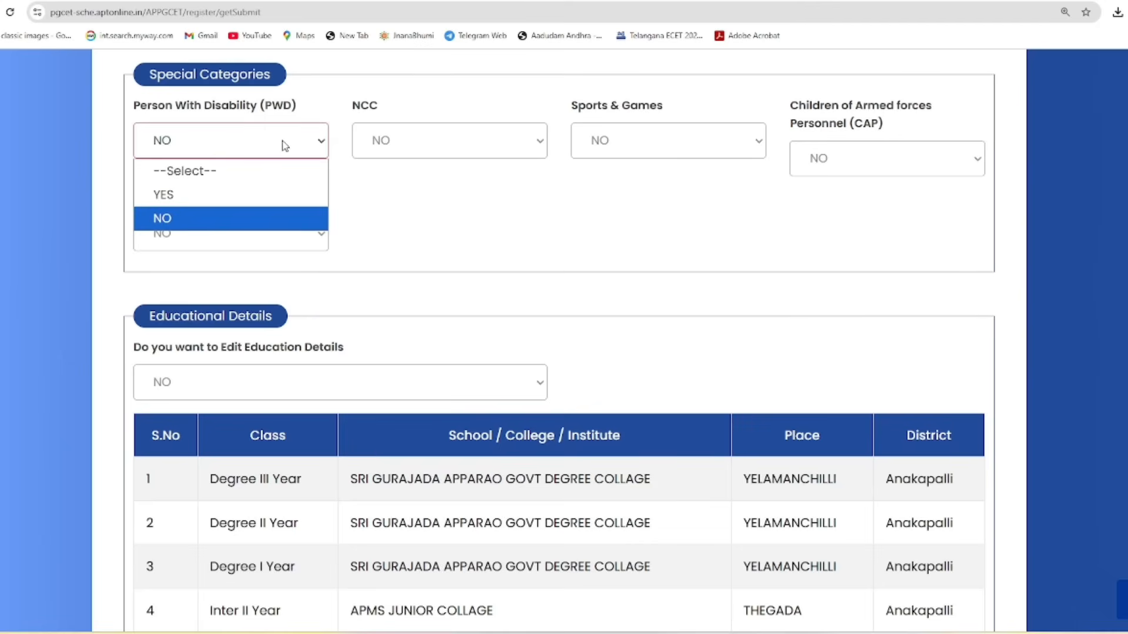
{"action": "left_click", "coordinate": [234, 193]}
{"action": "left_click", "coordinate": [268, 133]}
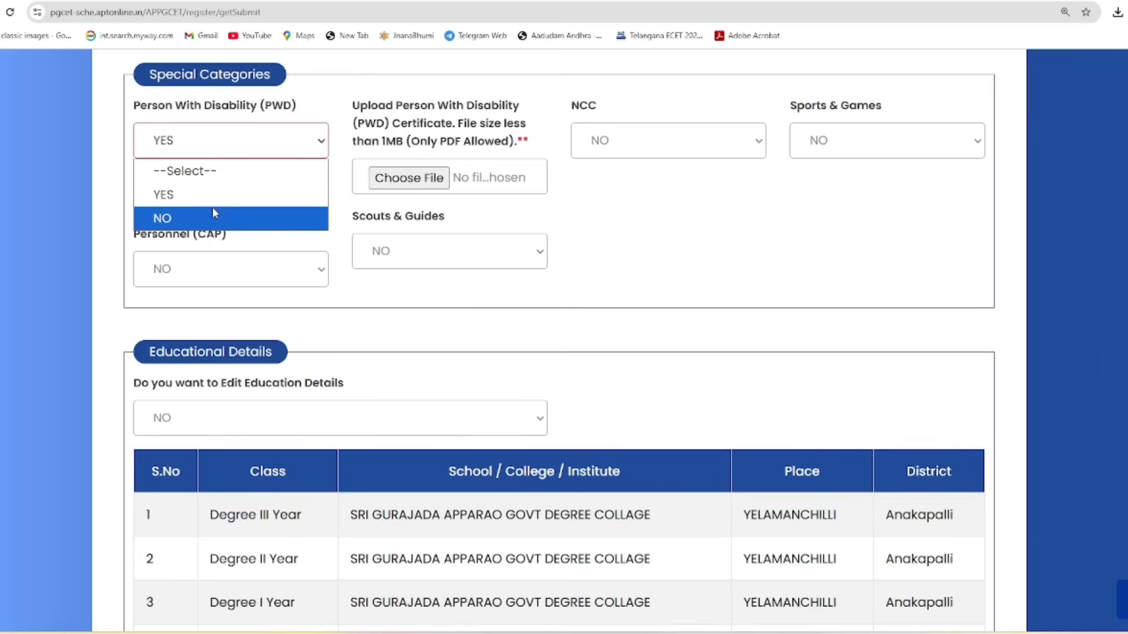
{"action": "left_click", "coordinate": [210, 209]}
Step: Set NCC to YES to show its certificate upload, and return it to NO
{"action": "left_click", "coordinate": [501, 141]}
{"action": "left_click", "coordinate": [451, 202]}
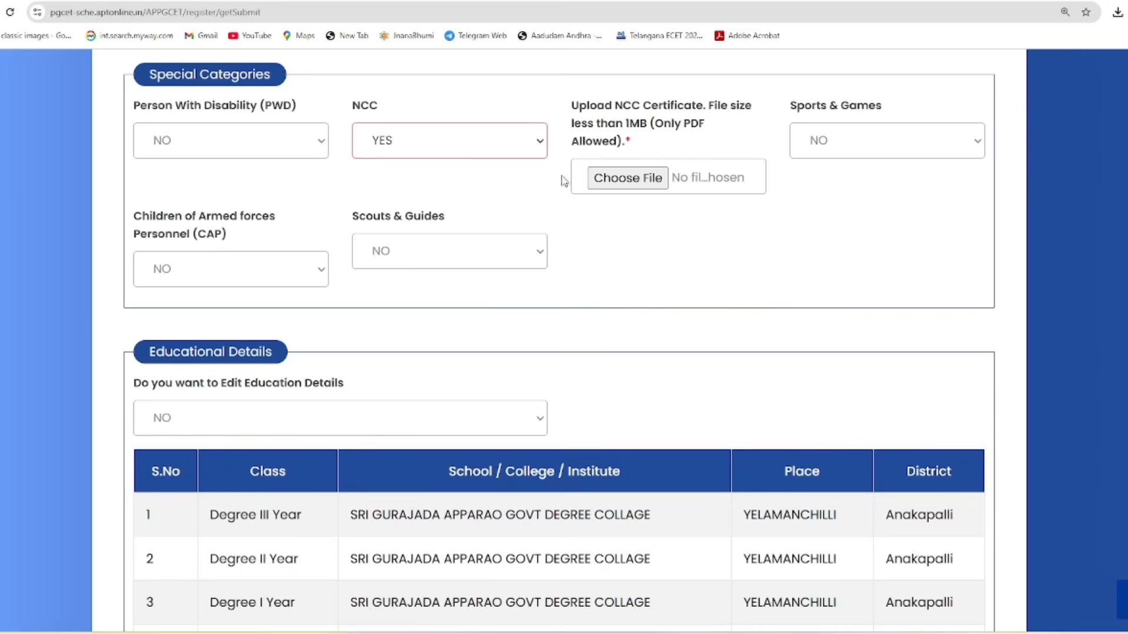
{"action": "left_click", "coordinate": [510, 148]}
{"action": "left_click", "coordinate": [517, 212]}
Step: Set Children of Armed forces Personnel (CAP) to YES to show its certificate upload, and return it to NO
{"action": "left_click", "coordinate": [819, 164]}
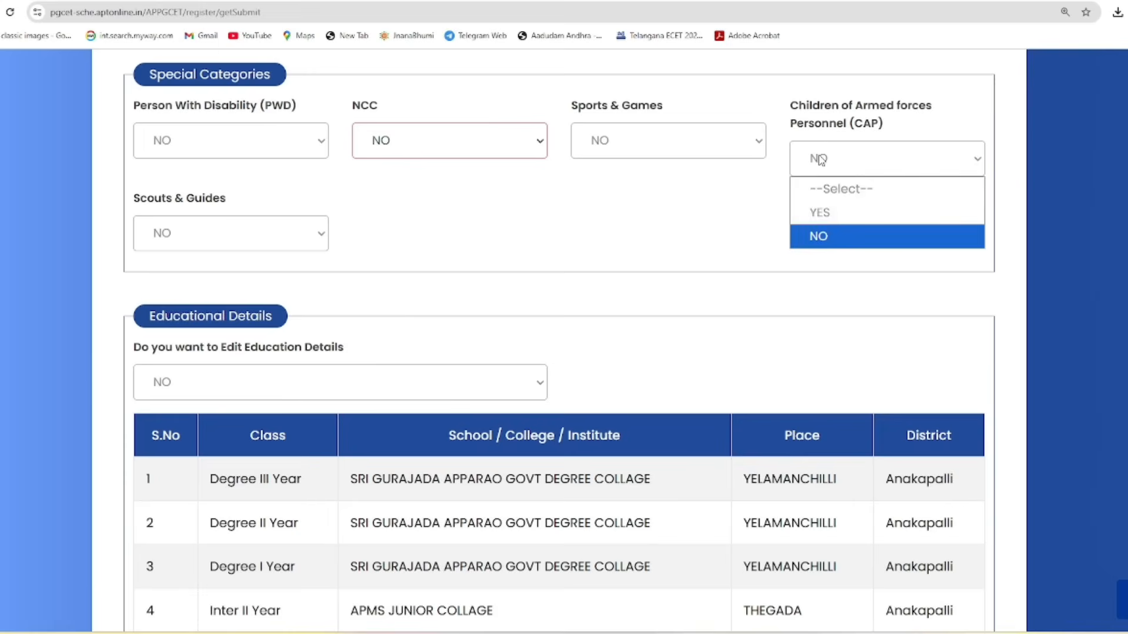
{"action": "left_click", "coordinate": [844, 210]}
{"action": "left_click", "coordinate": [856, 172]}
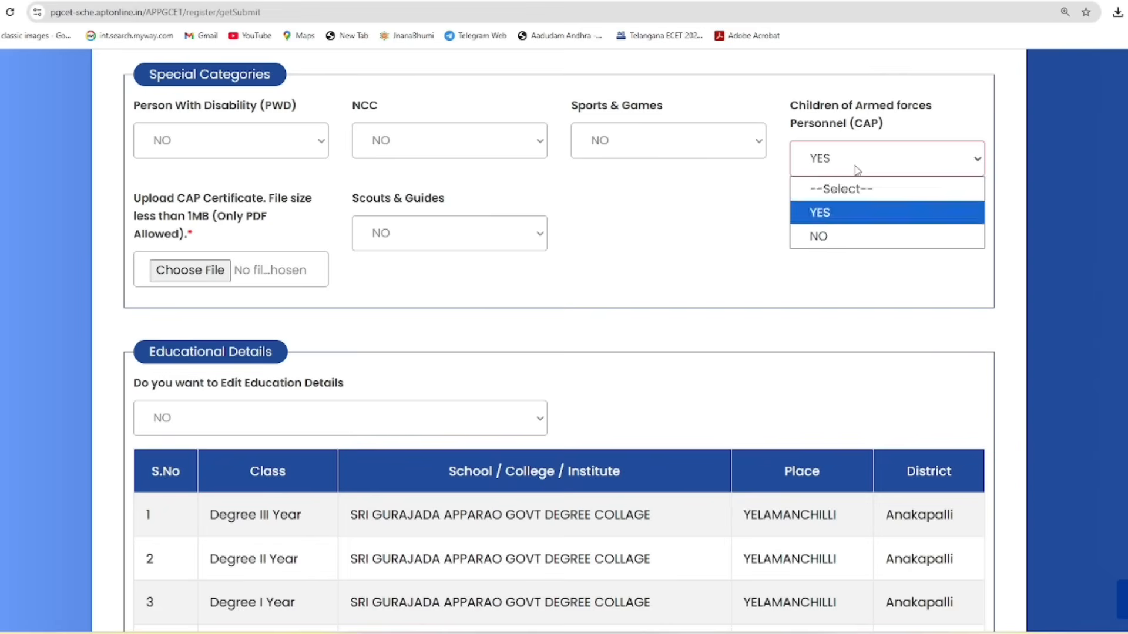
{"action": "left_click", "coordinate": [813, 232]}
Step: Set Scouts & Guides to YES to show its certificate upload, and return it to NO
{"action": "left_click", "coordinate": [302, 240]}
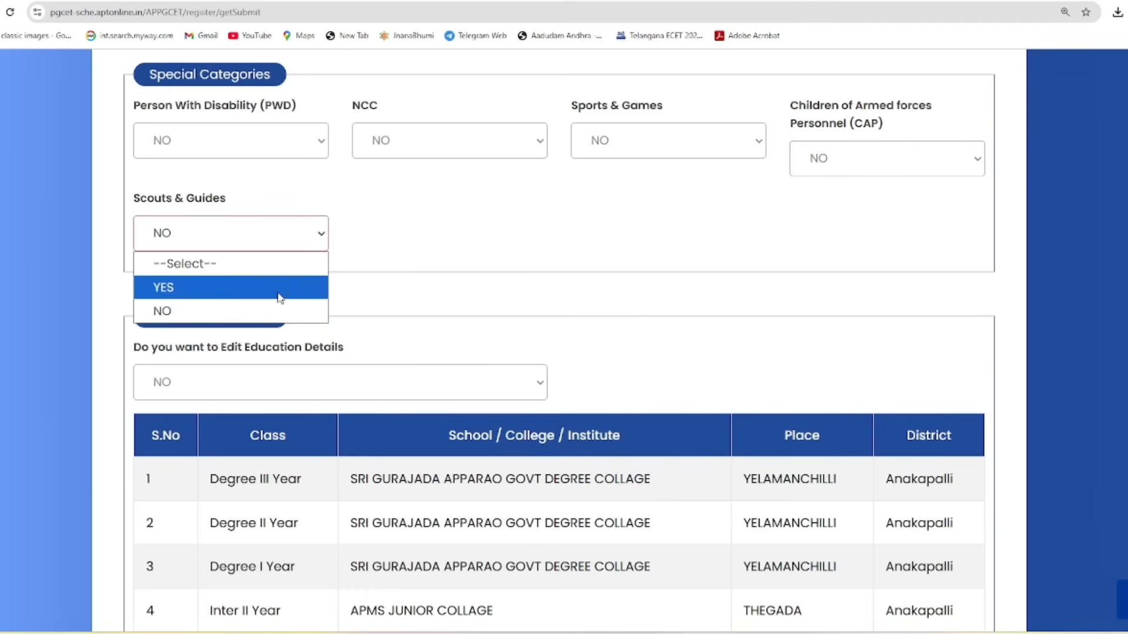
{"action": "left_click", "coordinate": [478, 219]}
{"action": "left_click", "coordinate": [284, 229]}
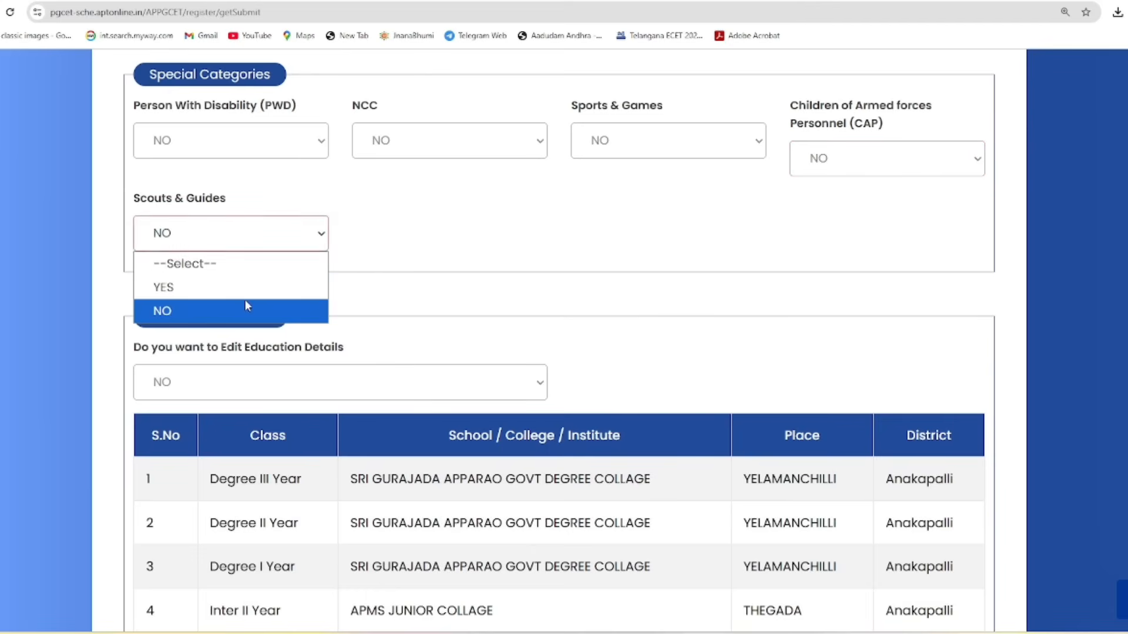
{"action": "left_click", "coordinate": [245, 307]}
{"action": "left_click", "coordinate": [258, 241]}
{"action": "left_click", "coordinate": [227, 285]}
{"action": "left_click", "coordinate": [235, 235]}
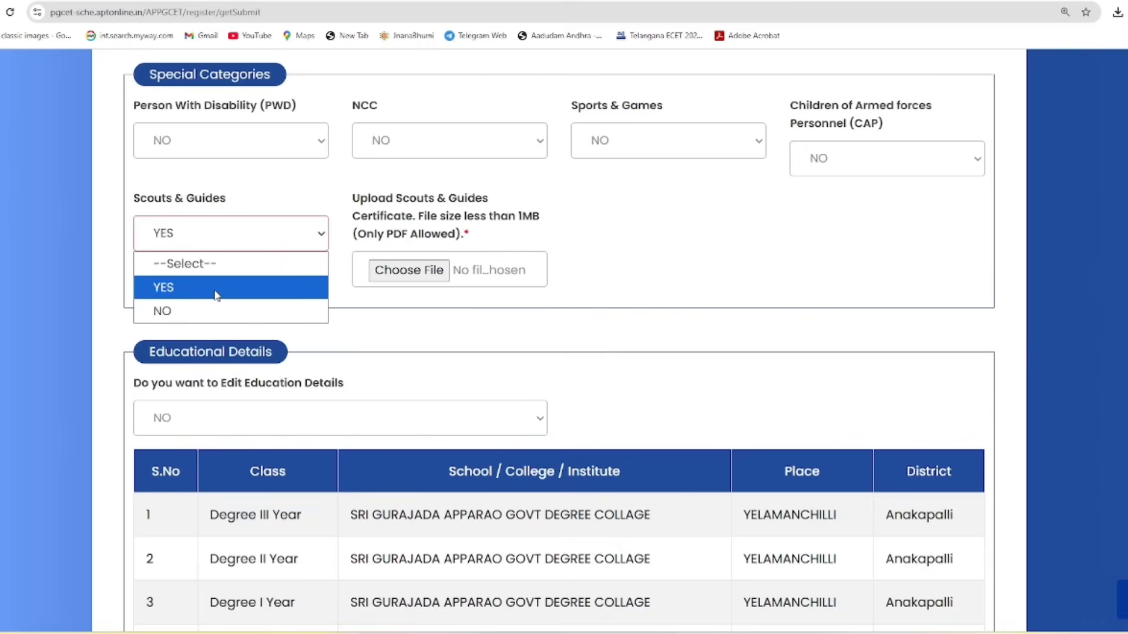
{"action": "left_click", "coordinate": [246, 310]}
Step: Highlight the Do you want to Edit Education Details question, set it to YES, and open the Degree III Year institute field for entry
{"action": "scroll", "coordinate": [263, 276], "scroll_direction": "down", "scroll_amount": 3}
{"action": "left_click_drag", "start_coordinate": [127, 157], "coordinate": [368, 155]}
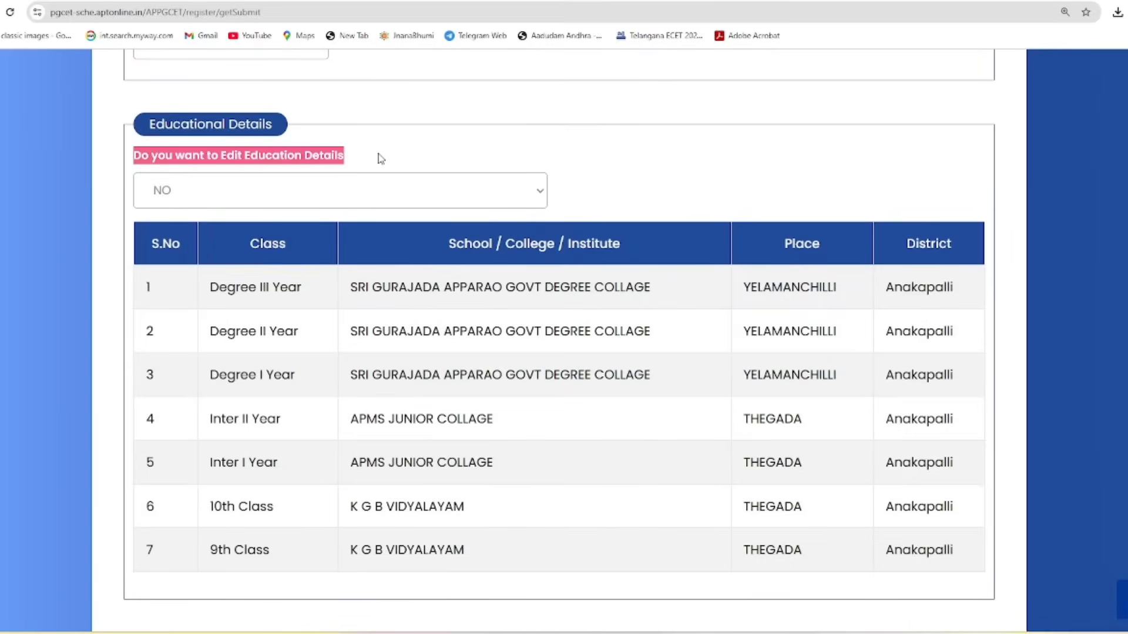
{"action": "left_click", "coordinate": [365, 189]}
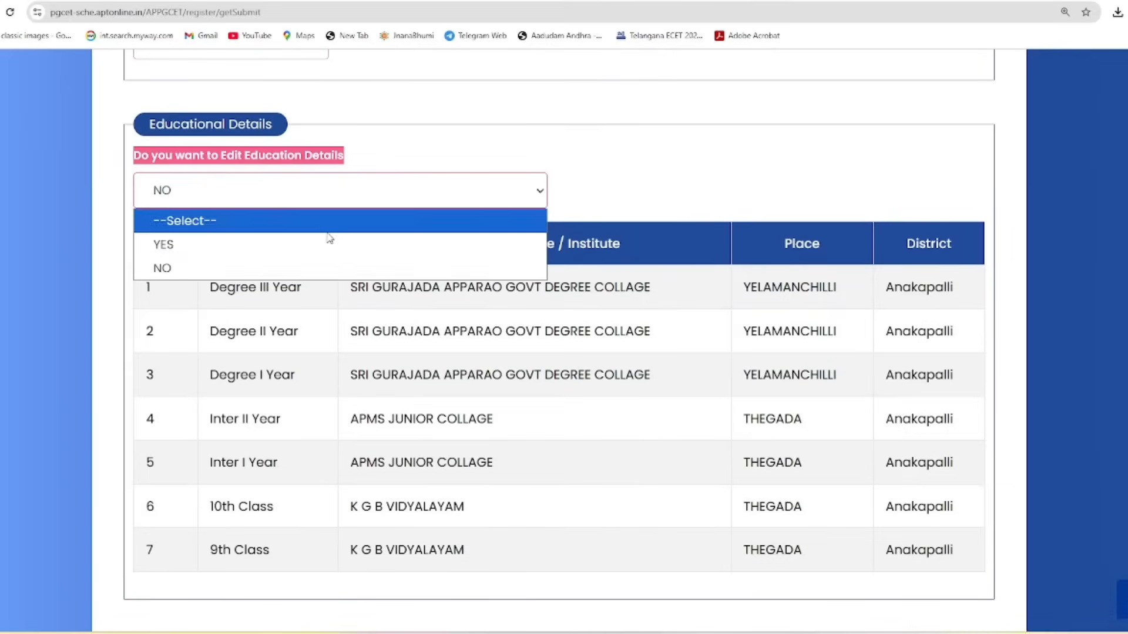
{"action": "left_click", "coordinate": [327, 241]}
{"action": "scroll", "coordinate": [439, 268], "scroll_direction": "down", "scroll_amount": 2}
{"action": "left_click", "coordinate": [328, 206]}
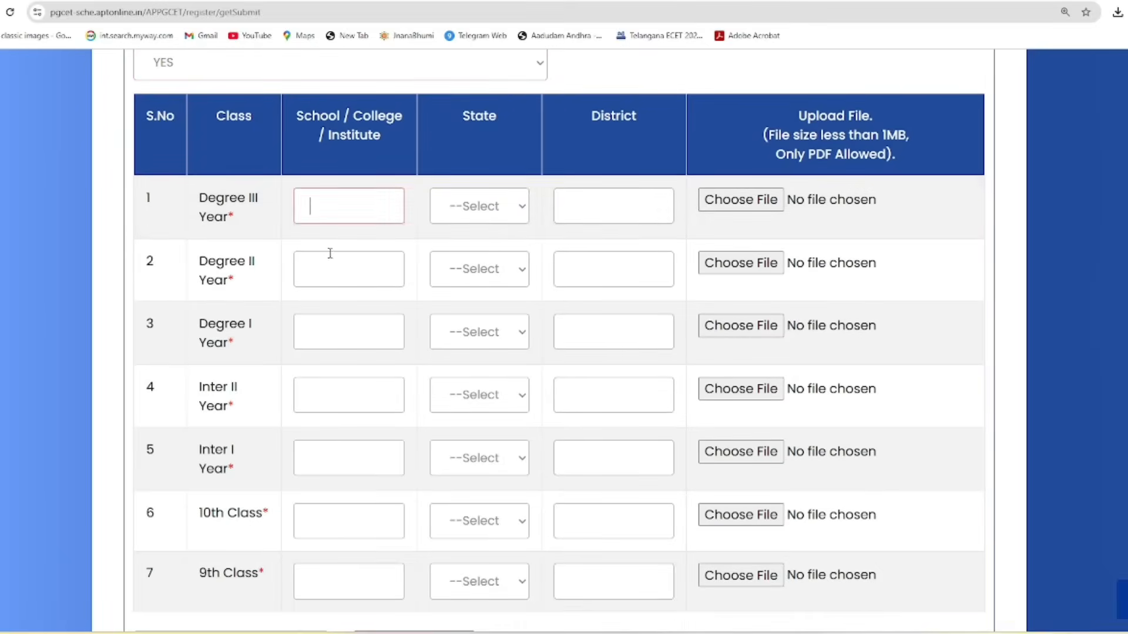
Step: Go through the School / College / Institute fields of the education table's class rows
{"action": "left_click", "coordinate": [324, 269]}
{"action": "left_click", "coordinate": [322, 340]}
{"action": "left_click", "coordinate": [364, 536]}
{"action": "left_click", "coordinate": [355, 579]}
{"action": "left_click", "coordinate": [333, 525]}
{"action": "left_click", "coordinate": [329, 458]}
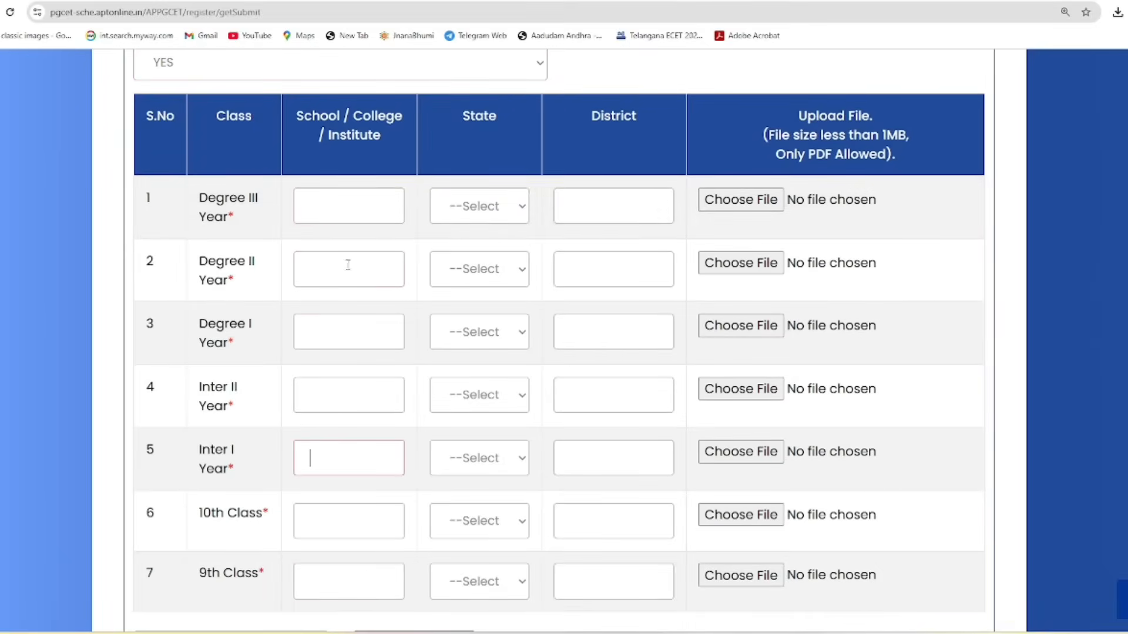
Step: Set the Degree III Year row's state to Andhra Pradesh and its district to ANANTAPUR
{"action": "left_click", "coordinate": [501, 205]}
{"action": "left_click", "coordinate": [507, 283]}
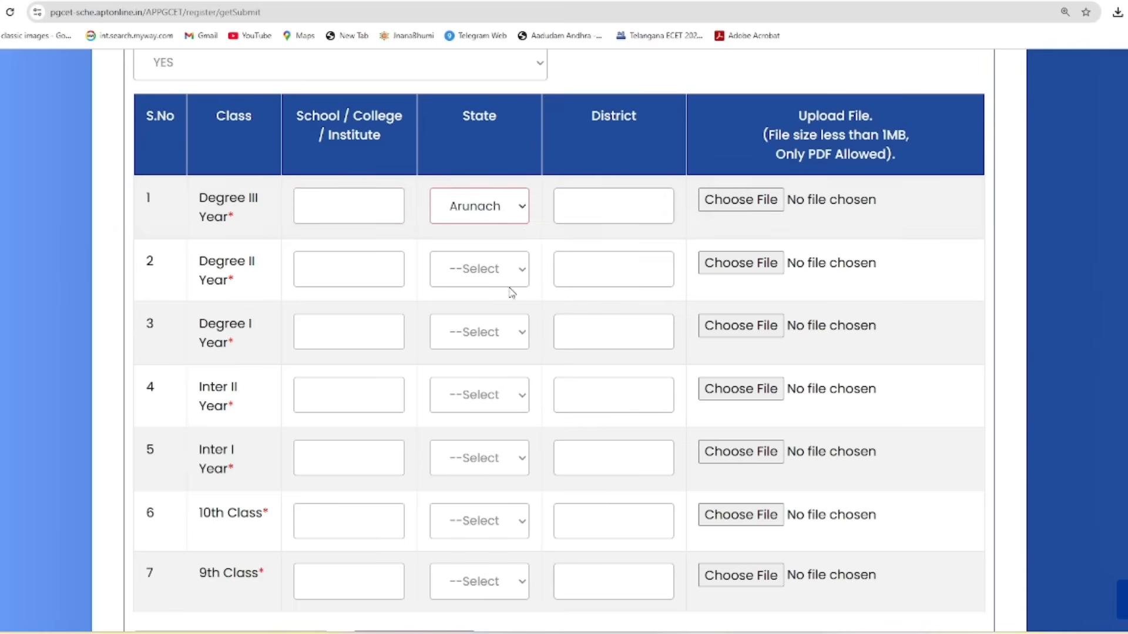
{"action": "left_click", "coordinate": [497, 212]}
{"action": "left_click", "coordinate": [492, 262]}
{"action": "left_click", "coordinate": [632, 219]}
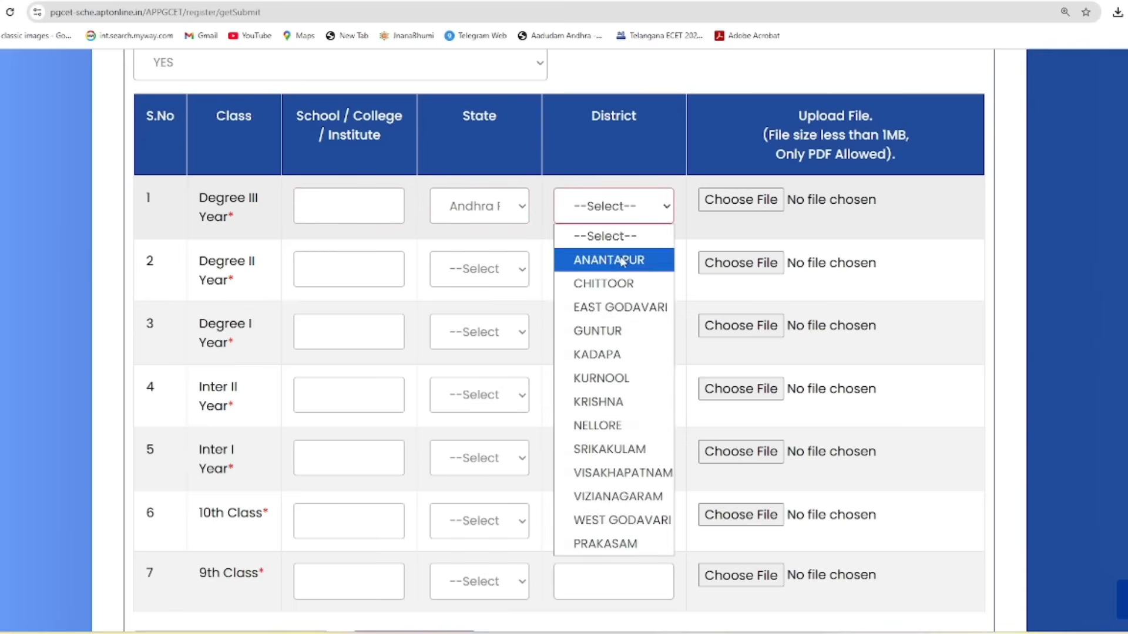
{"action": "left_click", "coordinate": [611, 255]}
Step: Set the state to Assam for Degree II Year and to Gujarat for Degree I Year
{"action": "left_click", "coordinate": [474, 285]}
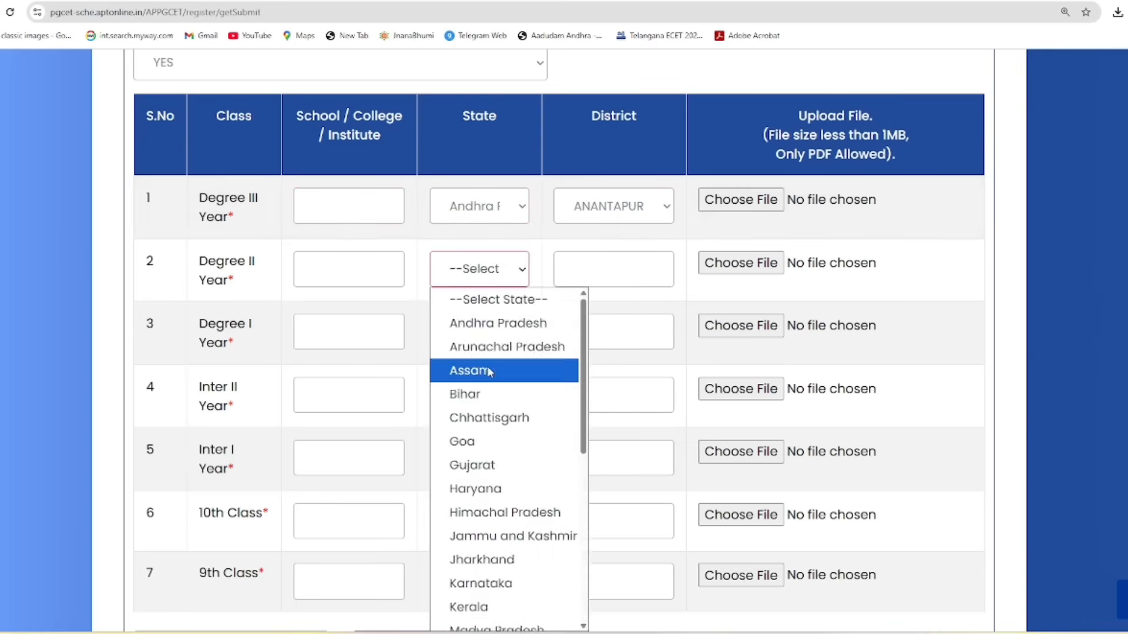
{"action": "left_click", "coordinate": [470, 370]}
{"action": "left_click", "coordinate": [481, 339]}
{"action": "left_click", "coordinate": [476, 150]}
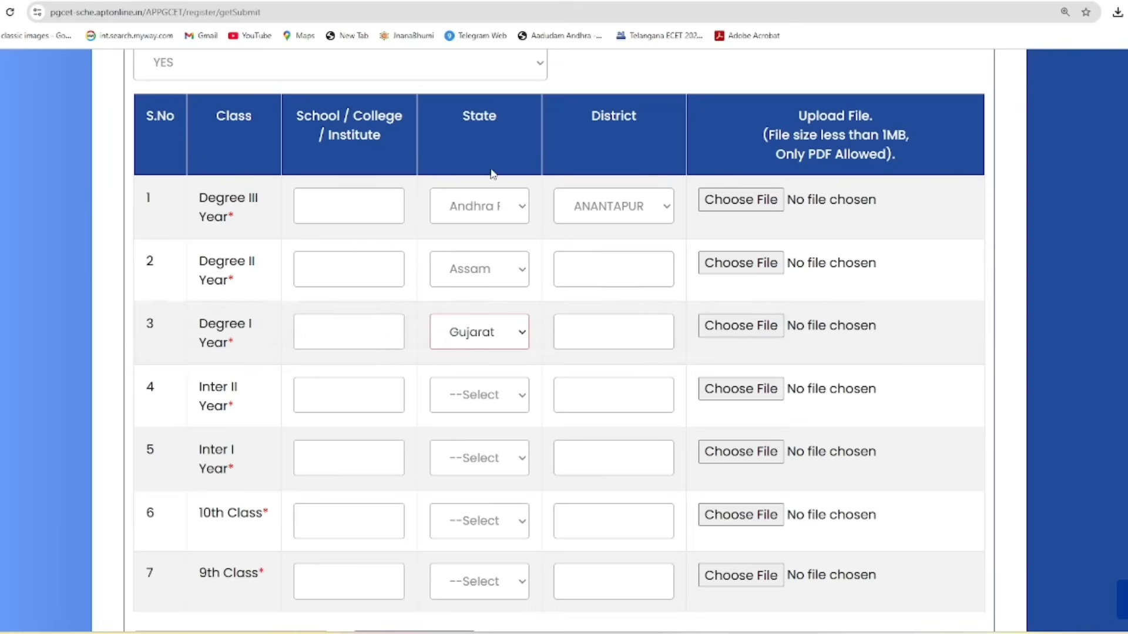
Step: Set the state to Andhra Pradesh for the Degree I Year, Inter II Year and Inter I Year rows
{"action": "left_click", "coordinate": [476, 335]}
{"action": "scroll", "coordinate": [509, 6], "scroll_direction": "up", "scroll_amount": 1}
{"action": "left_click", "coordinate": [509, 5]}
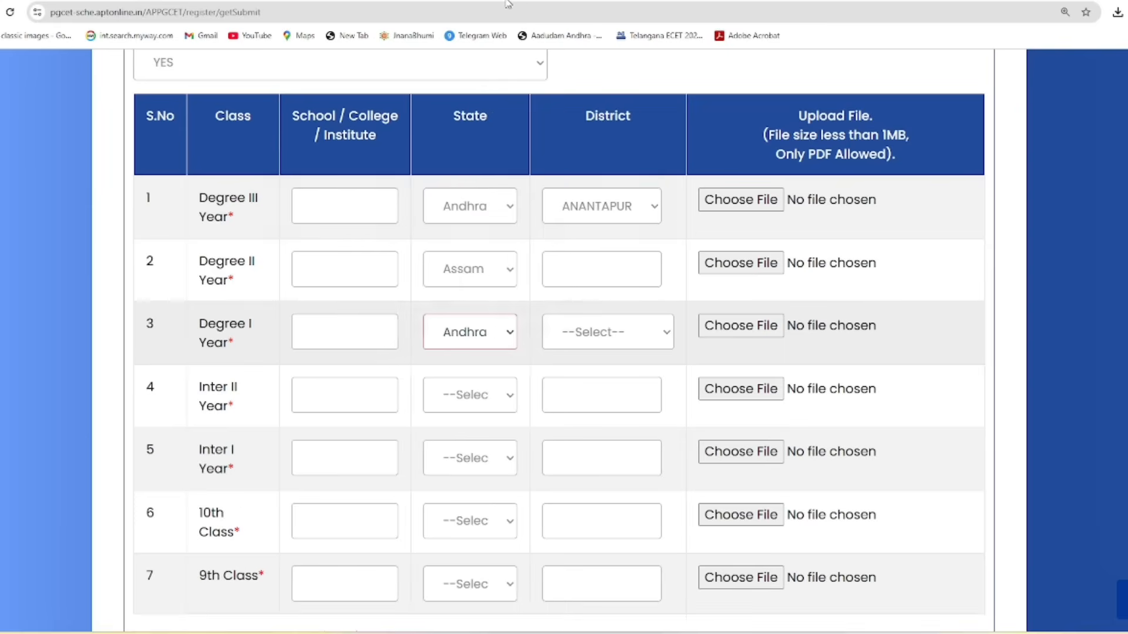
{"action": "left_click", "coordinate": [435, 379]}
{"action": "scroll", "coordinate": [470, 11], "scroll_direction": "up", "scroll_amount": 1}
{"action": "left_click", "coordinate": [470, 7]}
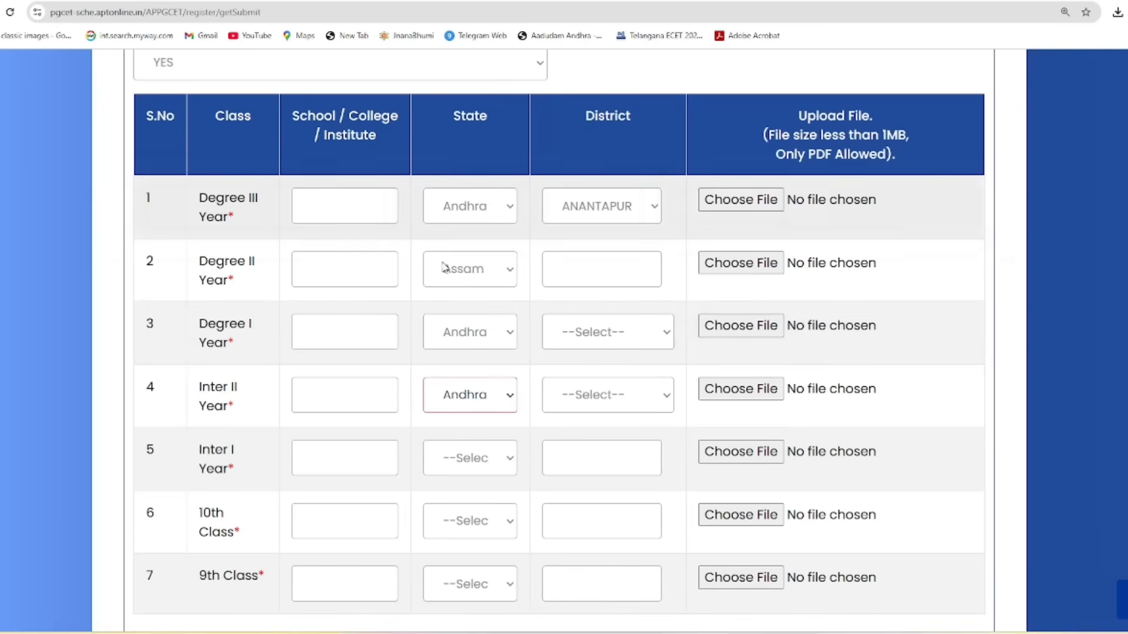
{"action": "left_click", "coordinate": [460, 448]}
{"action": "left_click", "coordinate": [482, 6]}
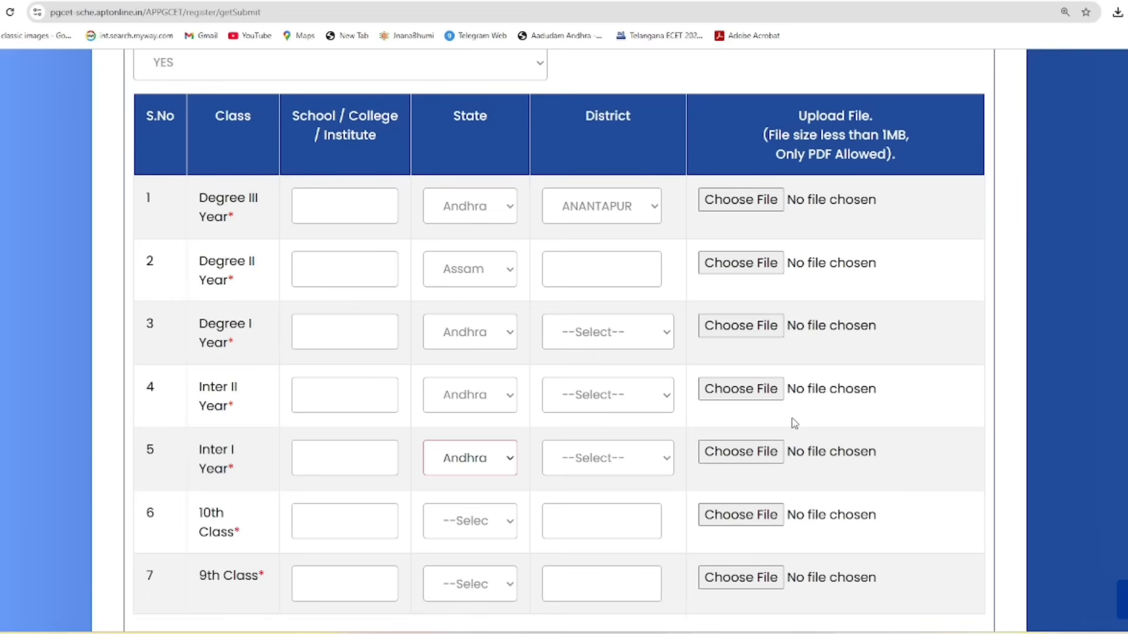
Step: Return Do you want to Edit Education Details to NO and submit the declared application form
{"action": "scroll", "coordinate": [555, 323], "scroll_direction": "up", "scroll_amount": 2}
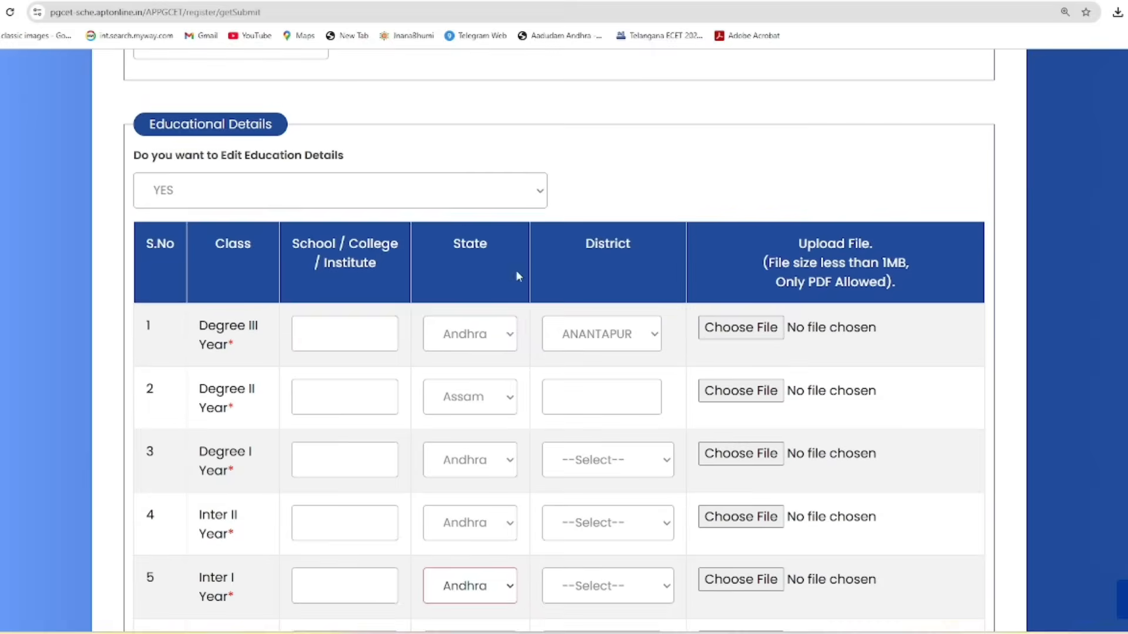
{"action": "left_click", "coordinate": [433, 189]}
{"action": "left_click", "coordinate": [448, 269]}
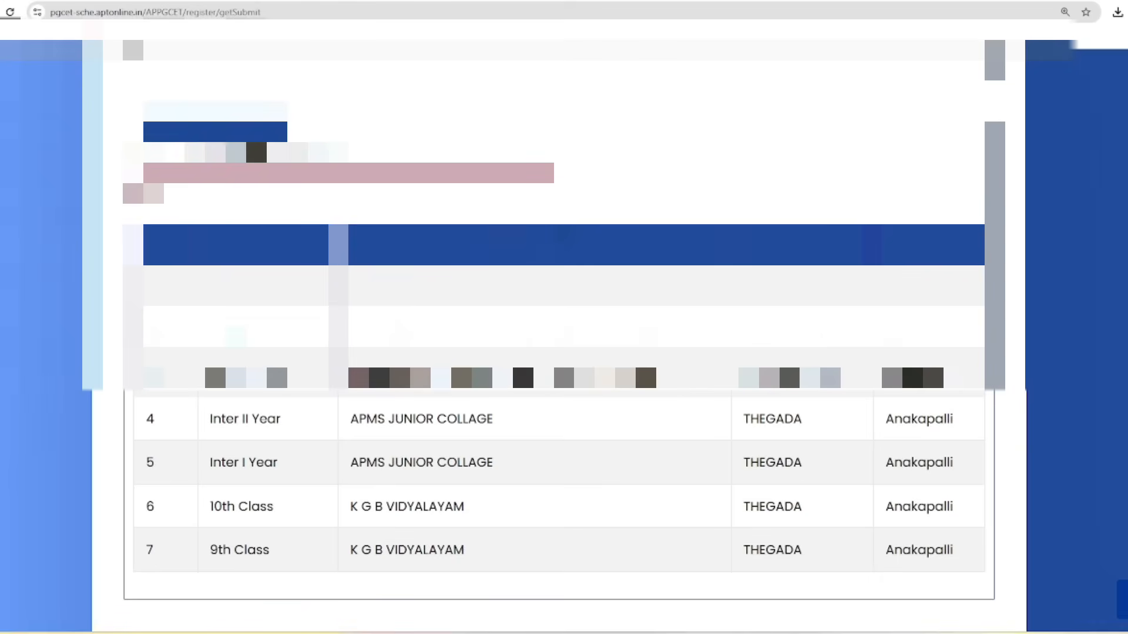
{"action": "scroll", "coordinate": [564, 317], "scroll_direction": "down", "scroll_amount": 10}
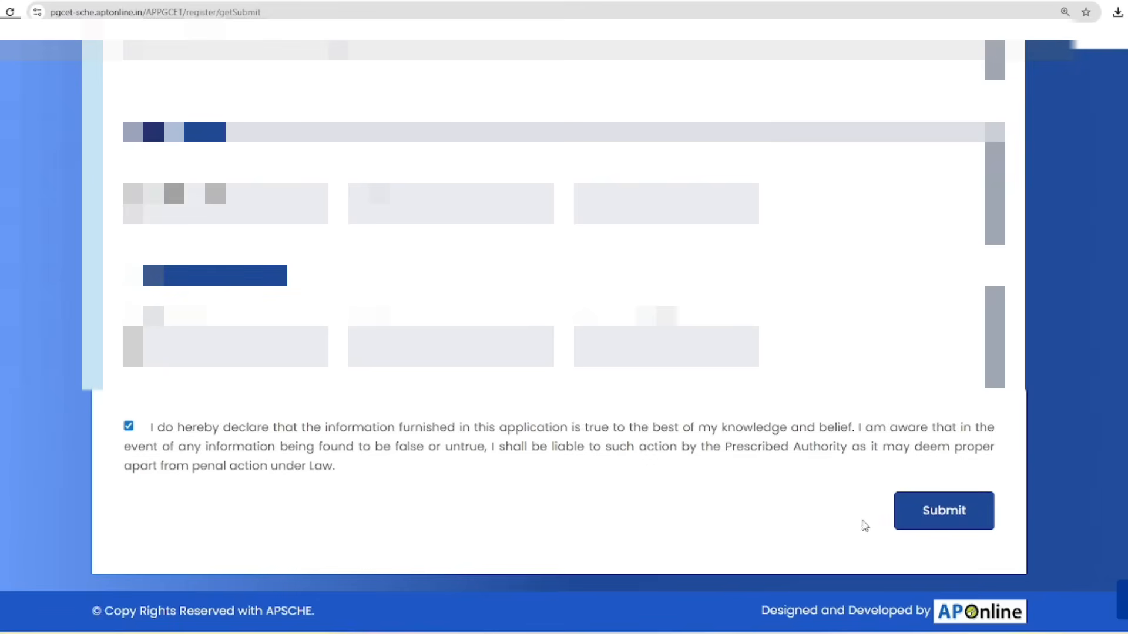
{"action": "left_click", "coordinate": [918, 518]}
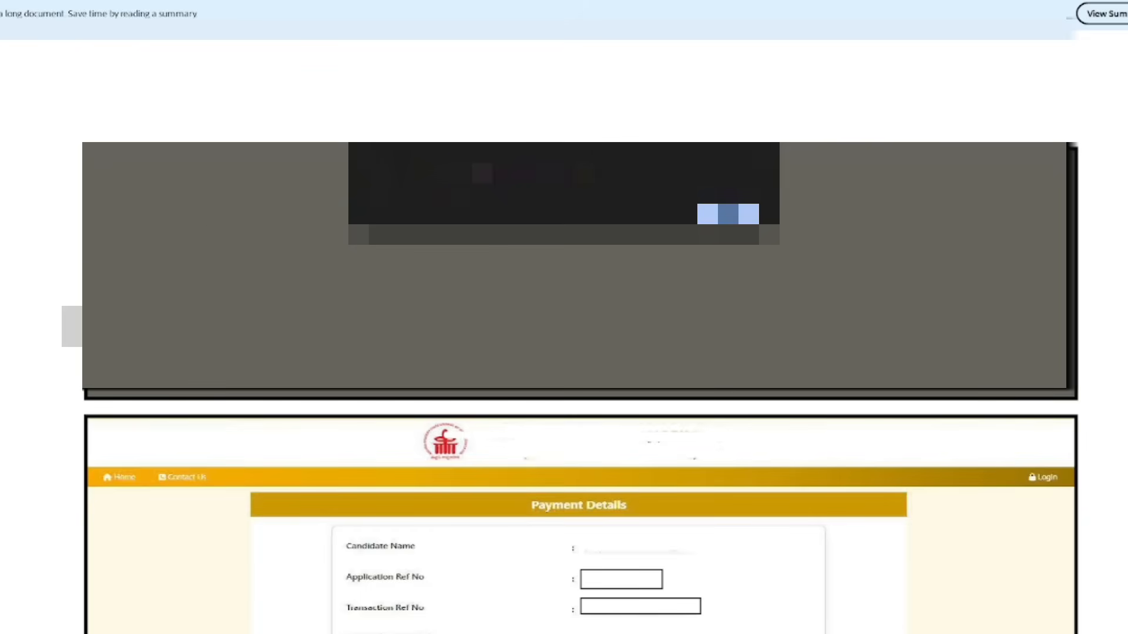
Step: In the PDF guide, mark the application submission dialog and the Candidate Name line on the Payment Details page in red pen
{"action": "left_click_drag", "start_coordinate": [342, 154], "coordinate": [367, 119]}
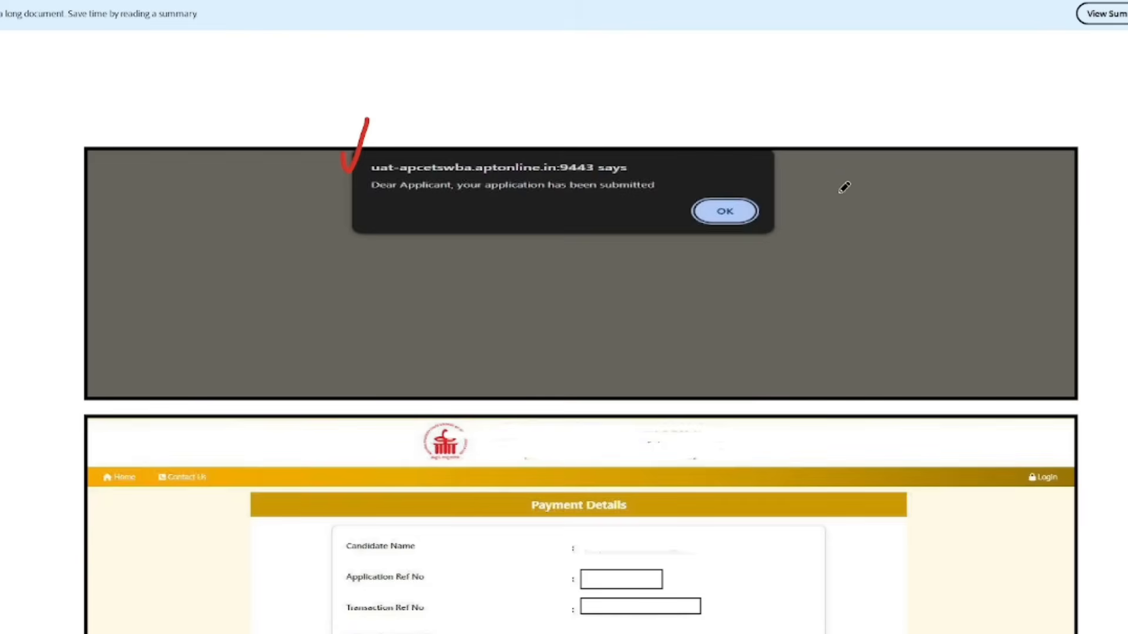
{"action": "mouse_move", "coordinate": [816, 122]}
{"action": "left_mouse_down"}
{"action": "mouse_move", "coordinate": [766, 168]}
{"action": "mouse_move", "coordinate": [833, 173]}
{"action": "left_mouse_up"}
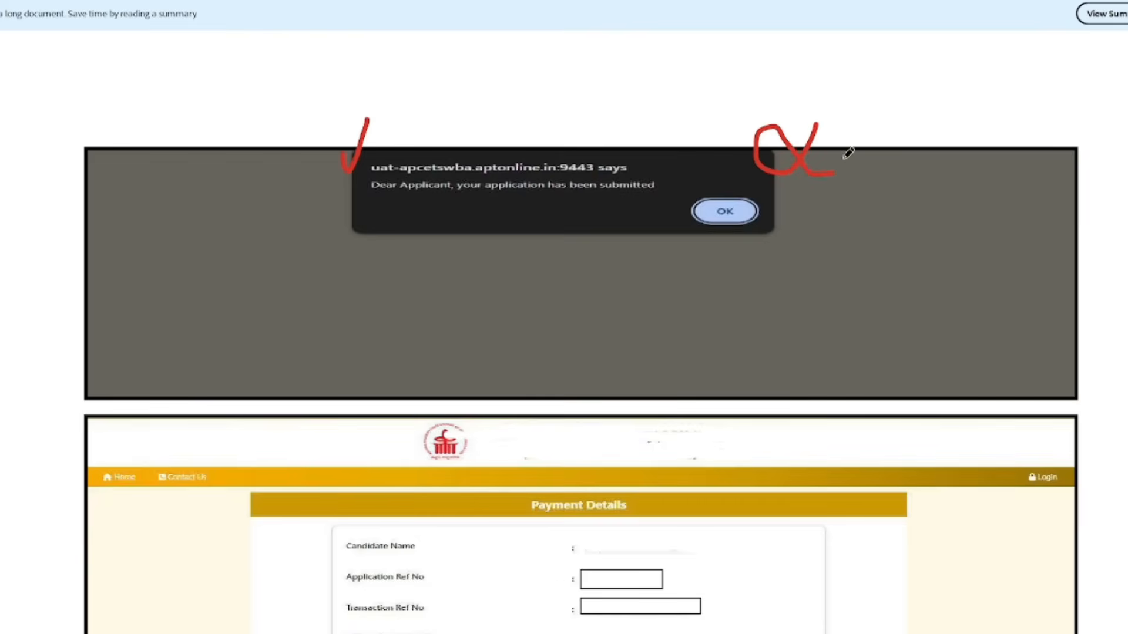
{"action": "scroll", "coordinate": [781, 322], "scroll_direction": "down", "scroll_amount": 5}
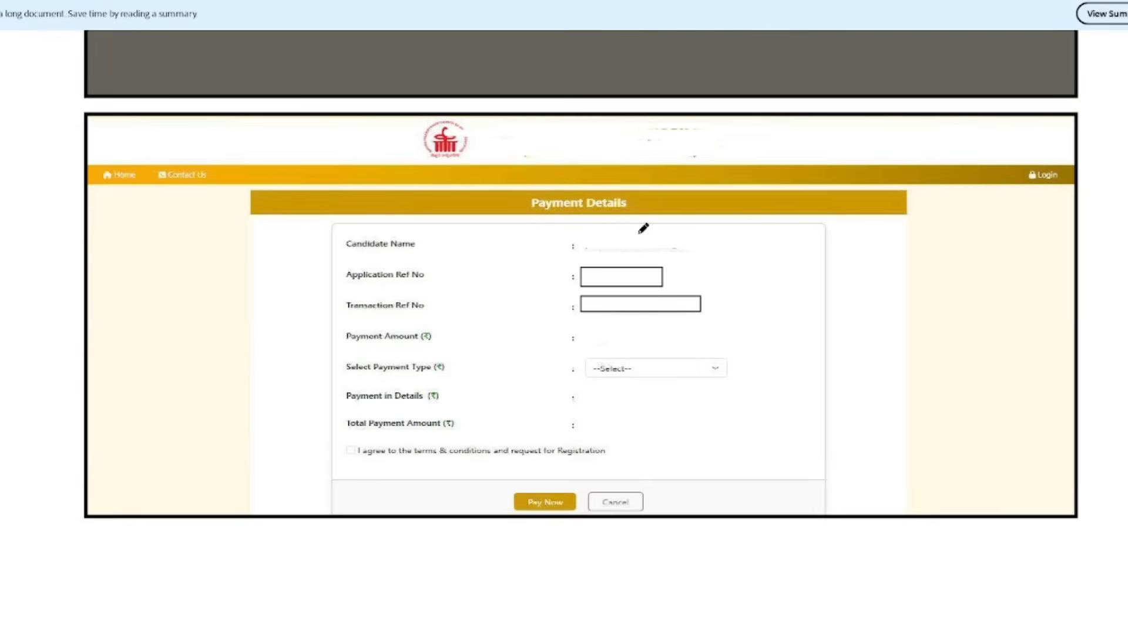
{"action": "left_click_drag", "start_coordinate": [594, 234], "coordinate": [702, 237]}
Step: Mark the payment type selection and tick the Payment in Details line on the guide's following Payment Details pages
{"action": "scroll", "coordinate": [670, 328], "scroll_direction": "down", "scroll_amount": 5}
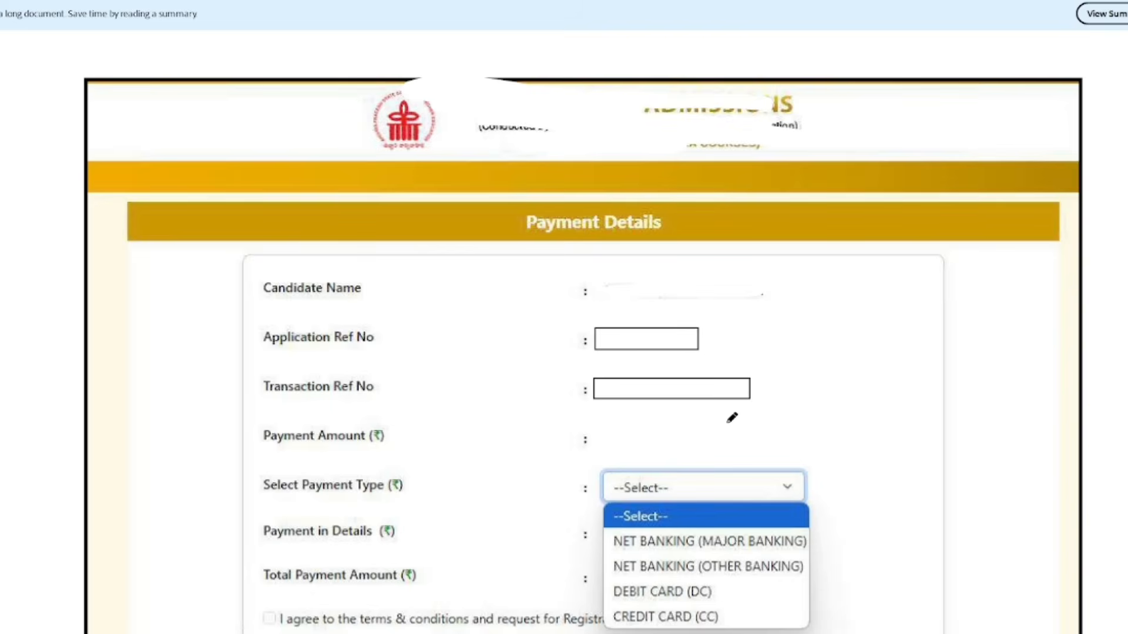
{"action": "scroll", "coordinate": [728, 422], "scroll_direction": "down", "scroll_amount": 3}
{"action": "mouse_move", "coordinate": [569, 498]}
{"action": "left_mouse_down"}
{"action": "mouse_move", "coordinate": [545, 498]}
{"action": "mouse_move", "coordinate": [587, 532]}
{"action": "mouse_move", "coordinate": [617, 449]}
{"action": "left_mouse_up"}
{"action": "scroll", "coordinate": [617, 449], "scroll_direction": "down", "scroll_amount": 10}
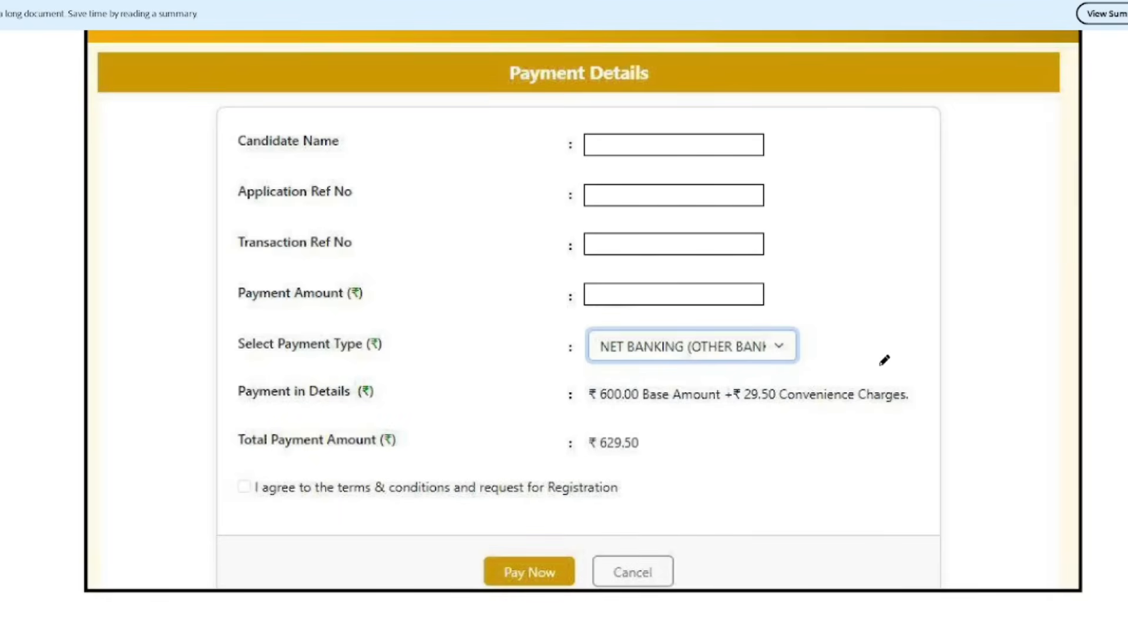
{"action": "left_click_drag", "start_coordinate": [878, 355], "coordinate": [940, 340]}
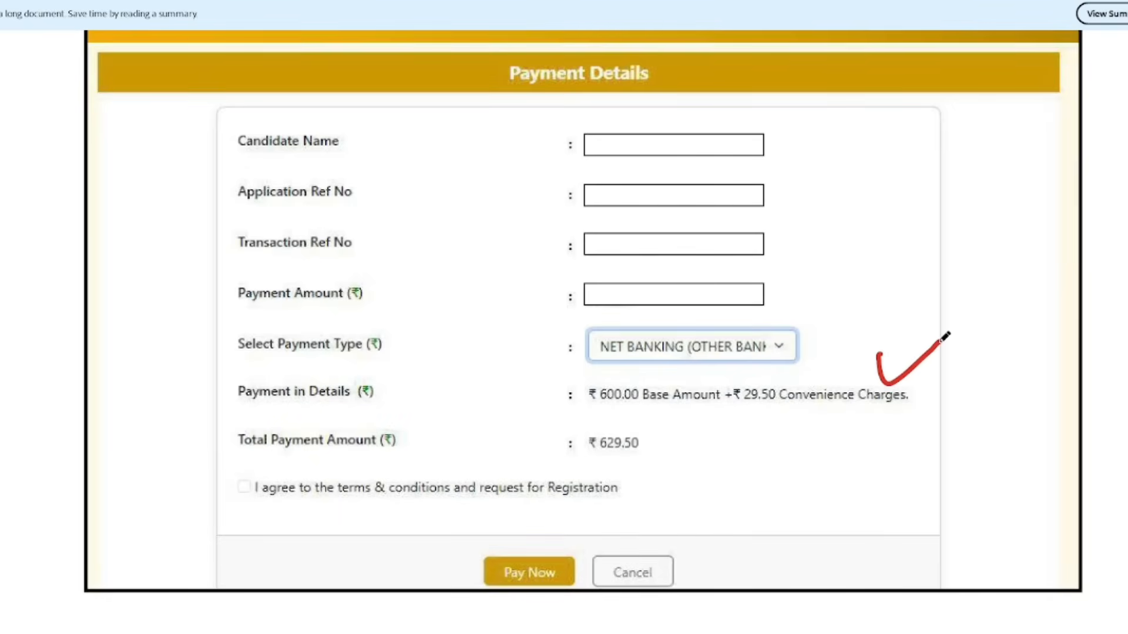
Step: Go through the guide's net banking pages, and circle and tick the Fee Payment Receipt
{"action": "scroll", "coordinate": [513, 537], "scroll_direction": "down", "scroll_amount": 10}
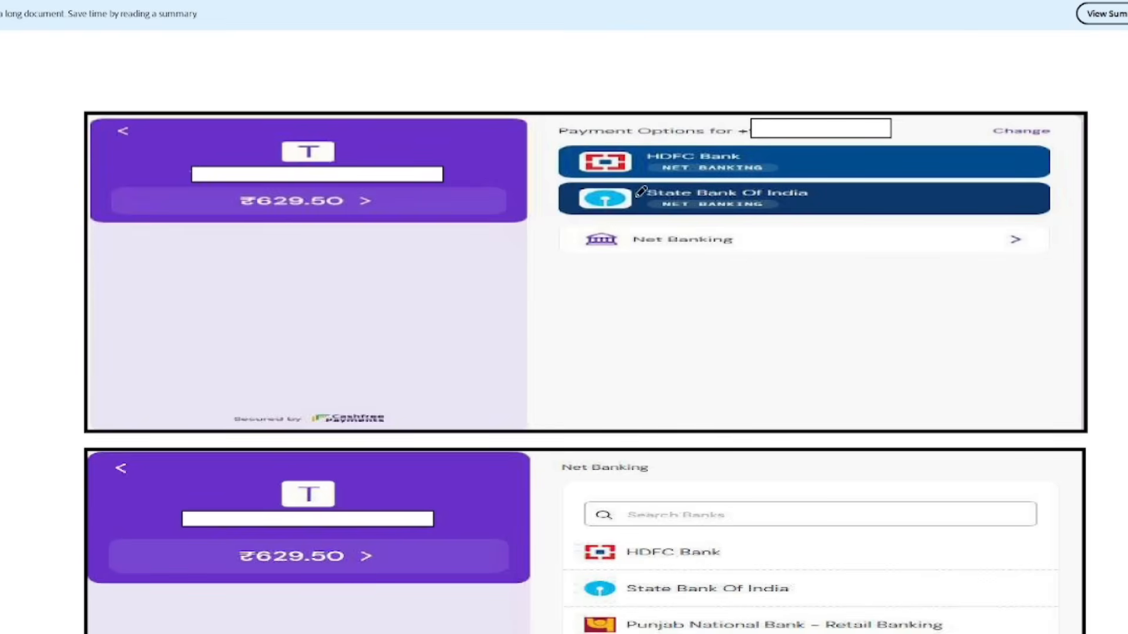
{"action": "scroll", "coordinate": [605, 381], "scroll_direction": "down", "scroll_amount": 10}
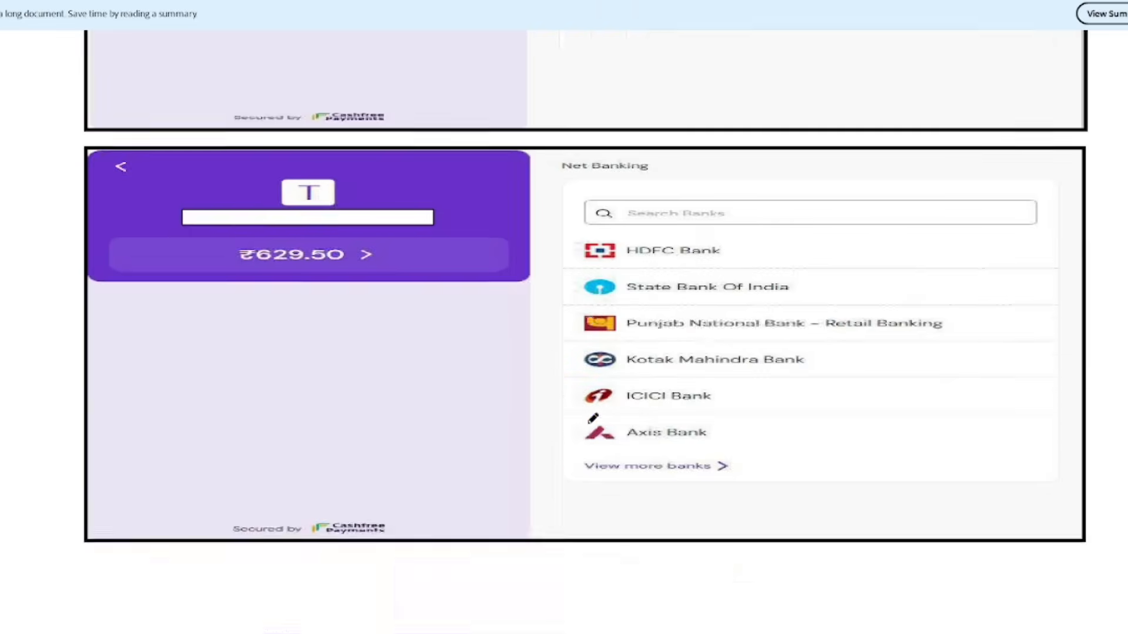
{"action": "scroll", "coordinate": [593, 418], "scroll_direction": "down", "scroll_amount": 10}
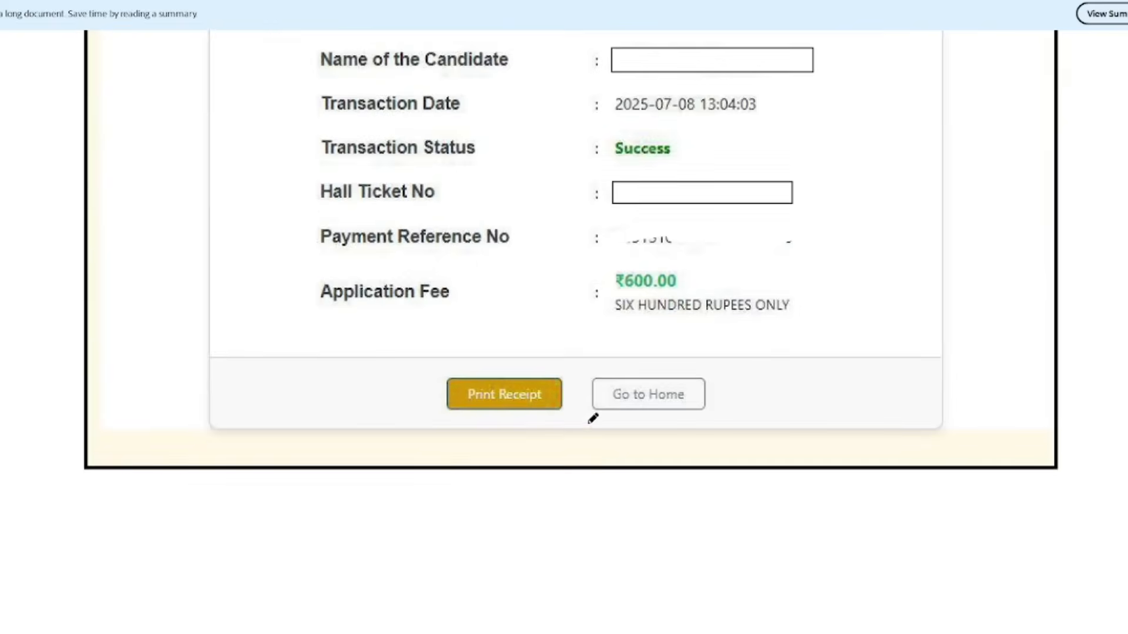
{"action": "mouse_move", "coordinate": [663, 94]}
{"action": "left_mouse_down"}
{"action": "mouse_move", "coordinate": [638, 88]}
{"action": "mouse_move", "coordinate": [461, 500]}
{"action": "mouse_move", "coordinate": [837, 351]}
{"action": "left_mouse_up"}
{"action": "left_click_drag", "start_coordinate": [734, 314], "coordinate": [946, 360]}
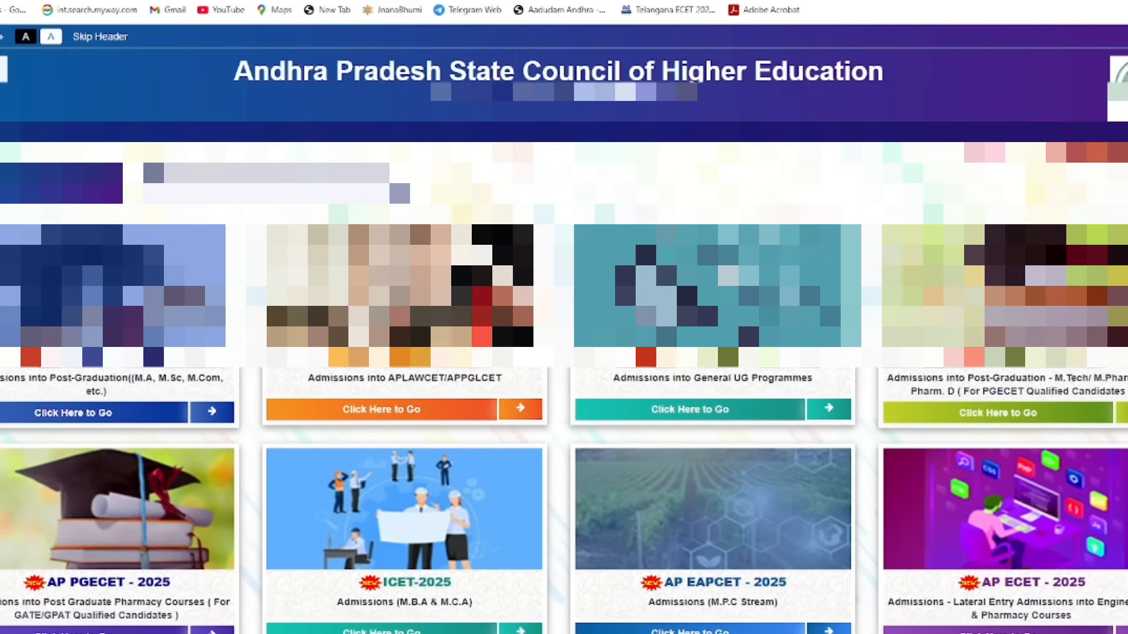
Step: Switch to the APPGCET 2025 website, look over the payment status and registration status forms, and return to its home page
{"action": "left_click", "coordinate": [137, 411]}
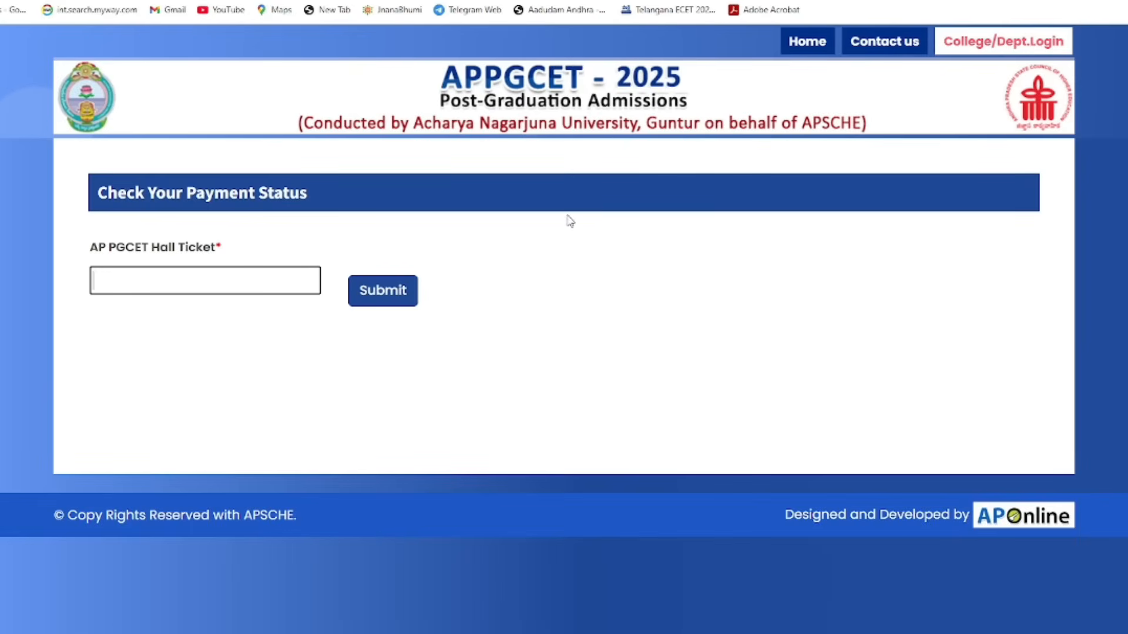
{"action": "left_click", "coordinate": [803, 52]}
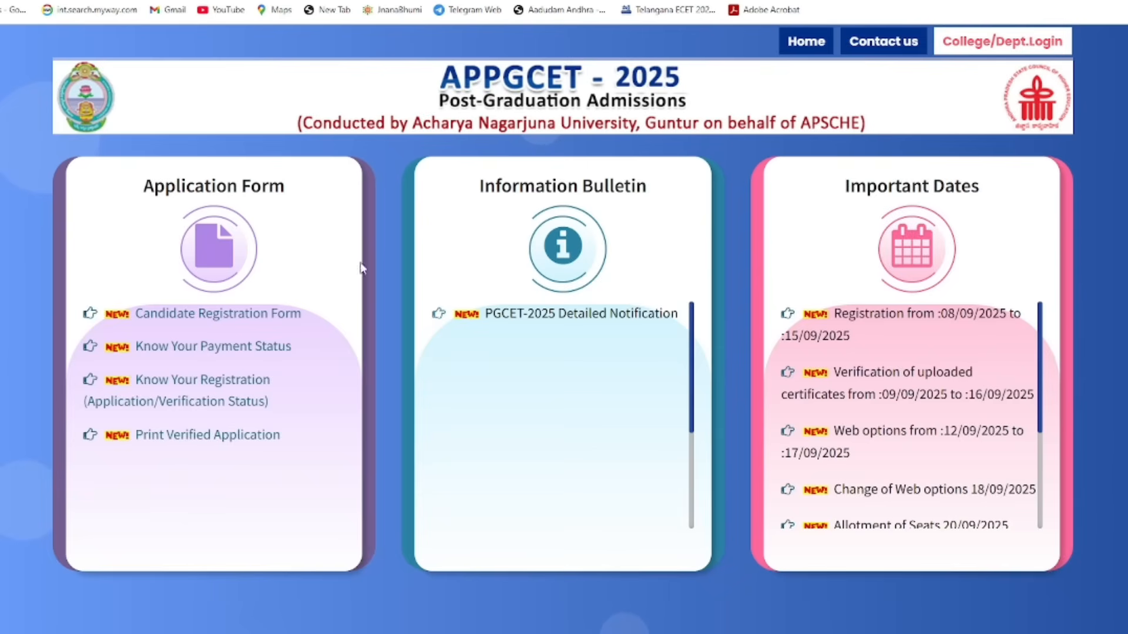
{"action": "left_click", "coordinate": [243, 404]}
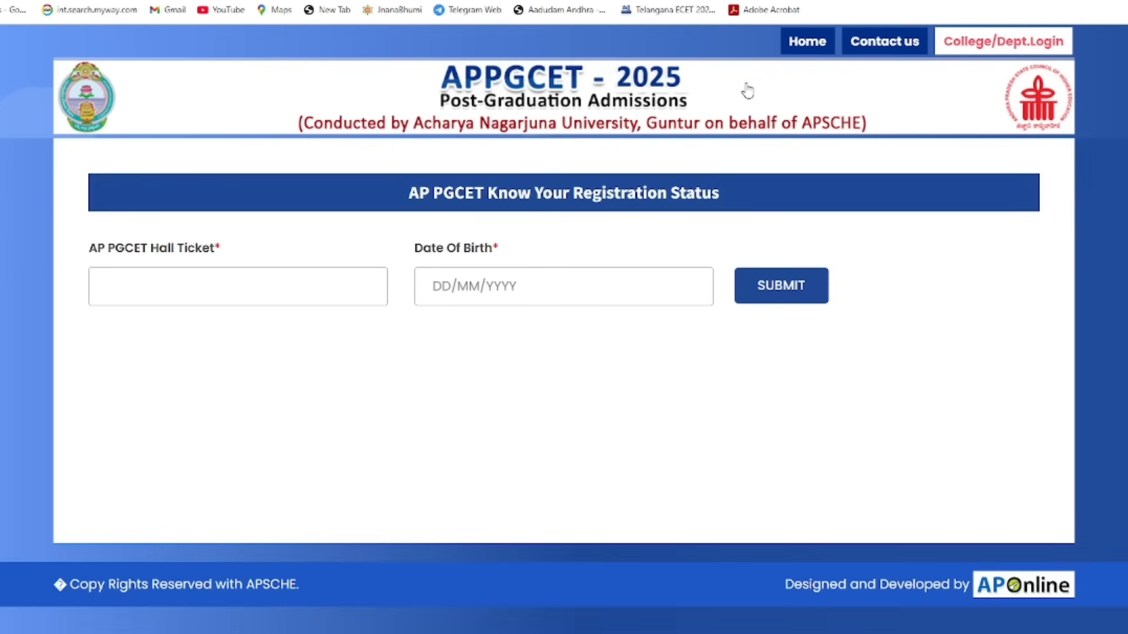
{"action": "left_click", "coordinate": [592, 291]}
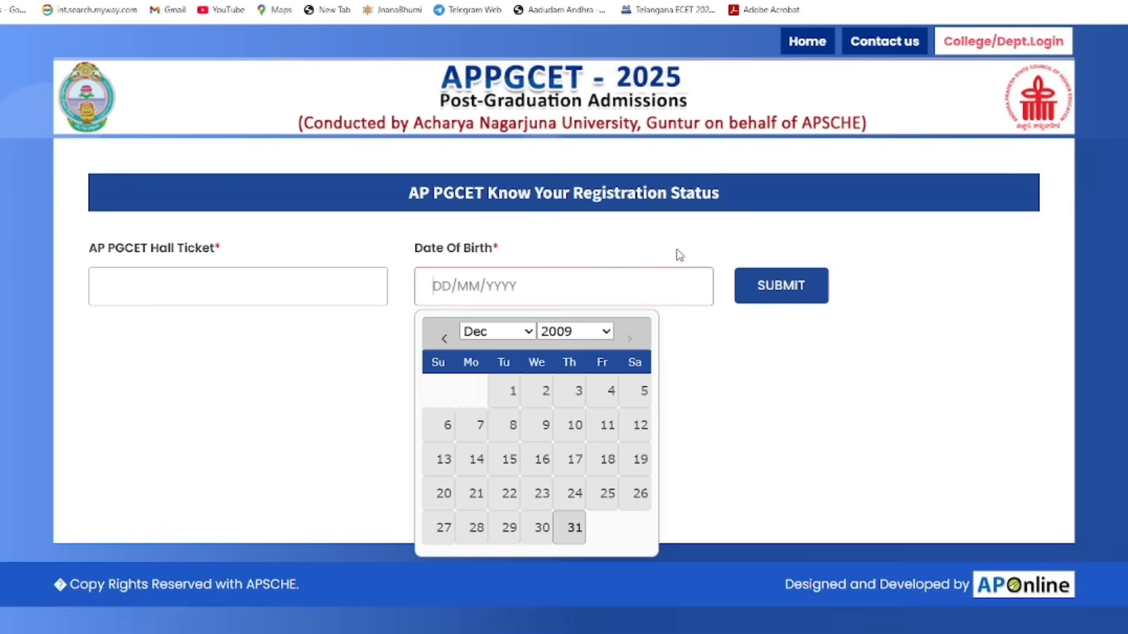
{"action": "left_click", "coordinate": [803, 44]}
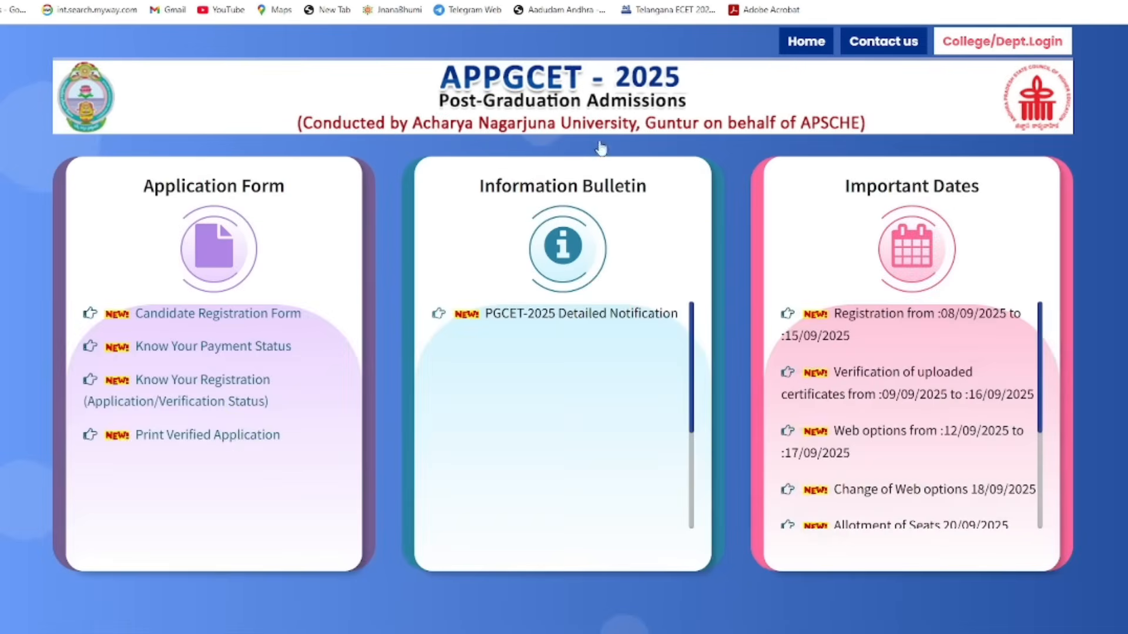
Step: Open Print Verified Application, and mark the submission status message on the PDF guide's Print Application page
{"action": "left_click", "coordinate": [228, 436]}
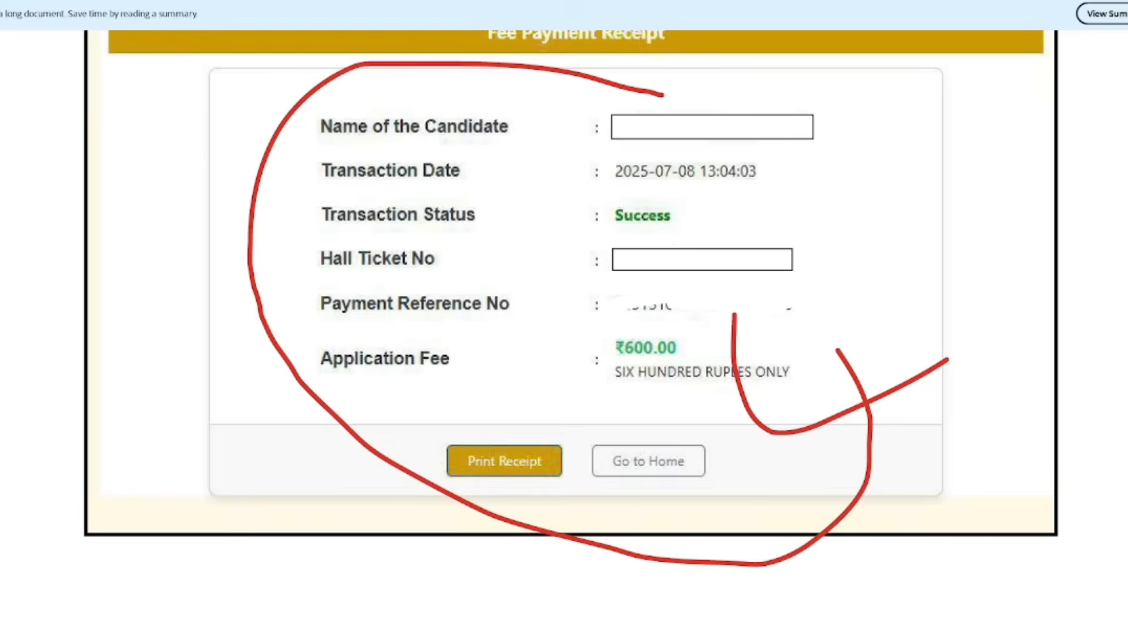
{"action": "scroll", "coordinate": [601, 511], "scroll_direction": "down", "scroll_amount": 10}
{"action": "scroll", "coordinate": [604, 493], "scroll_direction": "down", "scroll_amount": 15}
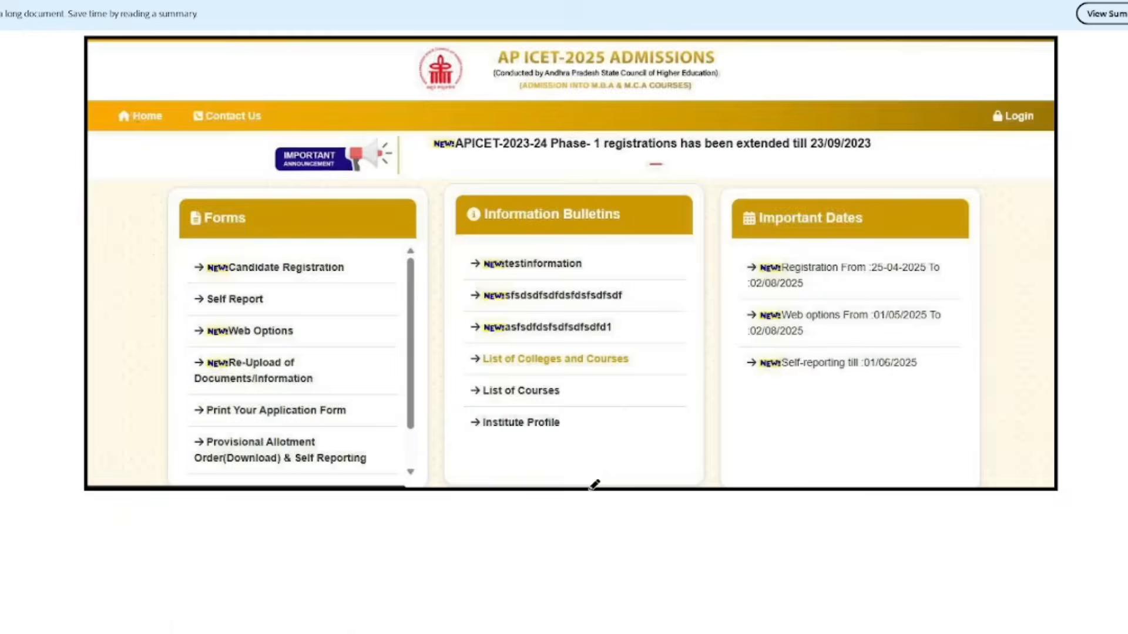
{"action": "scroll", "coordinate": [589, 482], "scroll_direction": "up", "scroll_amount": 1}
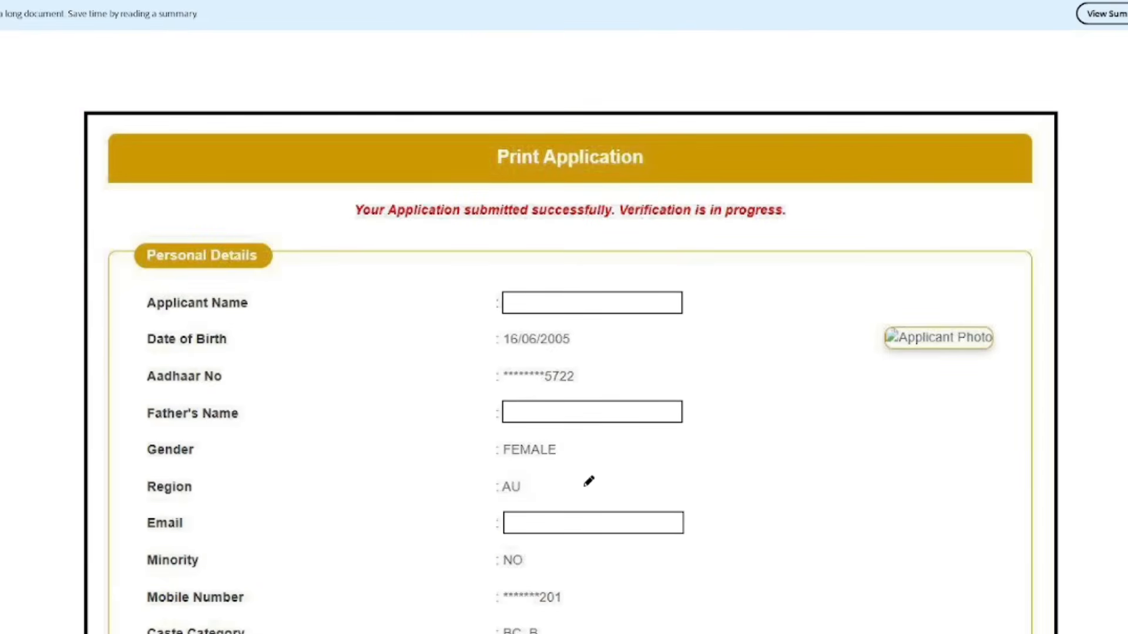
{"action": "mouse_move", "coordinate": [359, 212]}
{"action": "left_mouse_down"}
{"action": "mouse_move", "coordinate": [517, 227]}
{"action": "mouse_move", "coordinate": [794, 224]}
{"action": "mouse_move", "coordinate": [671, 187]}
{"action": "mouse_move", "coordinate": [443, 190]}
{"action": "left_mouse_up"}
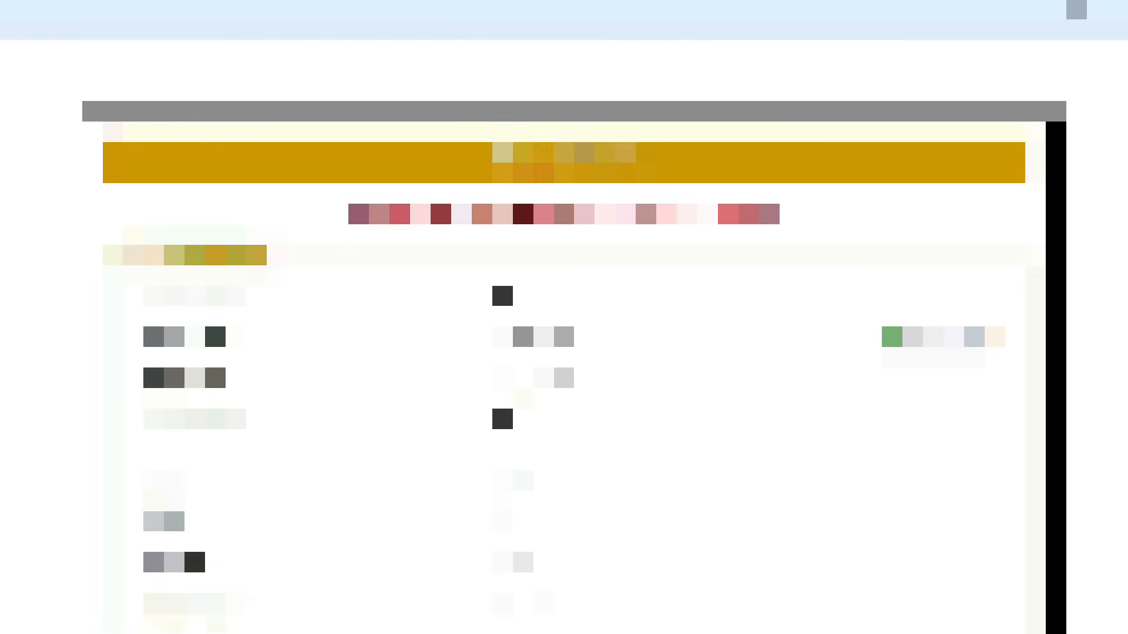
Step: Read through the remaining PDF guide pages, and return to the APPGCET 2025 website's home page
{"action": "scroll", "coordinate": [563, 352], "scroll_direction": "down", "scroll_amount": 10}
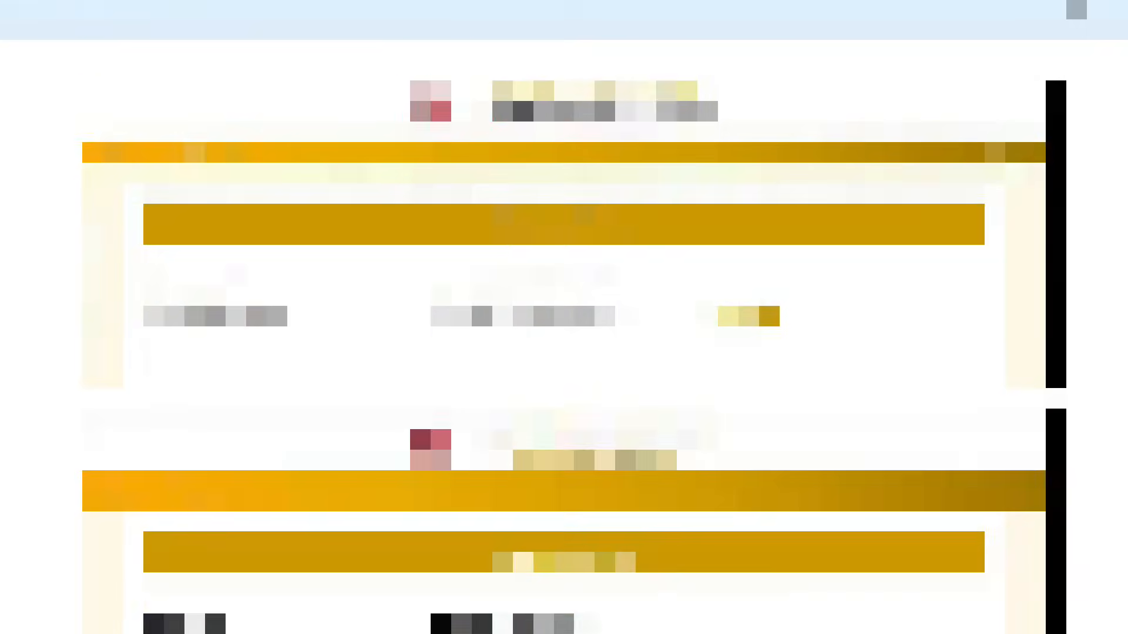
{"action": "scroll", "coordinate": [564, 353], "scroll_direction": "down", "scroll_amount": 3}
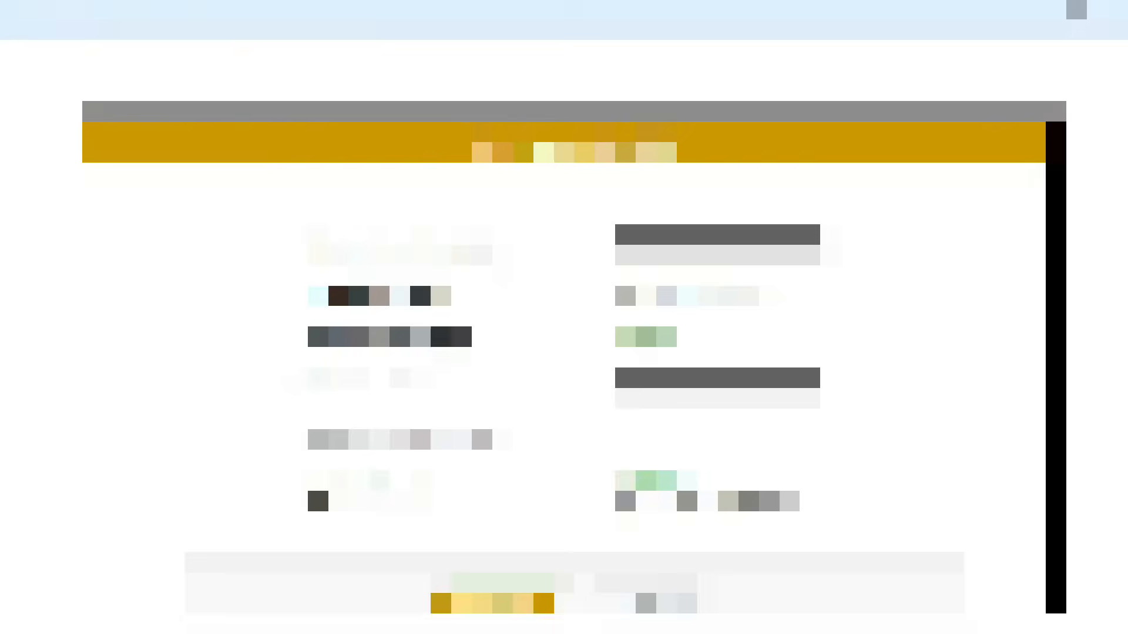
{"action": "scroll", "coordinate": [564, 353], "scroll_direction": "down", "scroll_amount": 5}
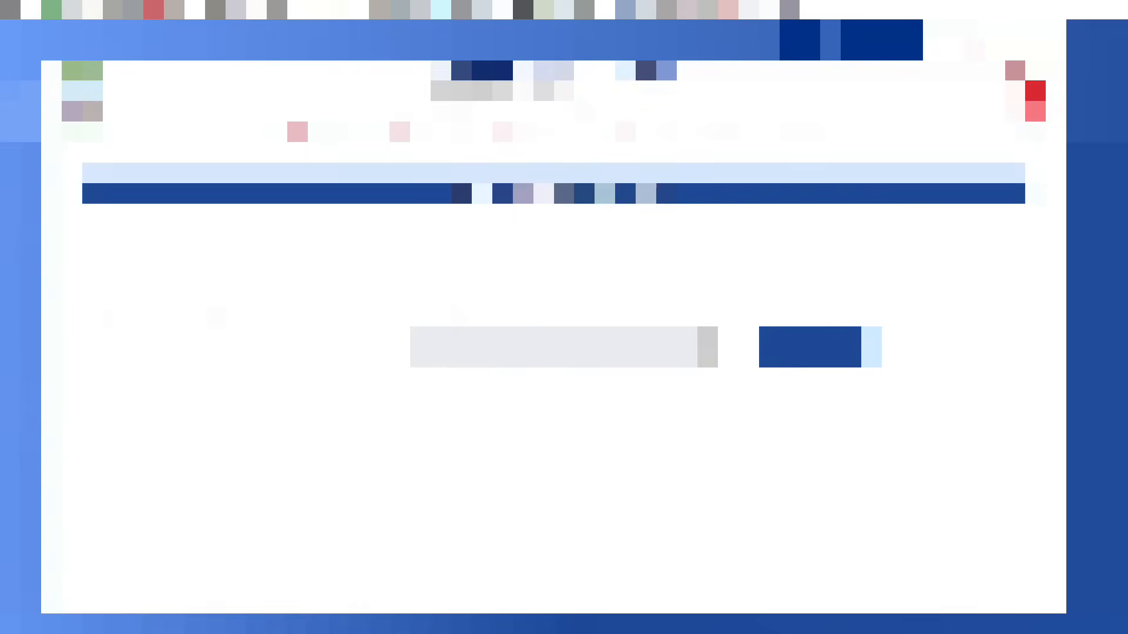
{"action": "left_click", "coordinate": [813, 43]}
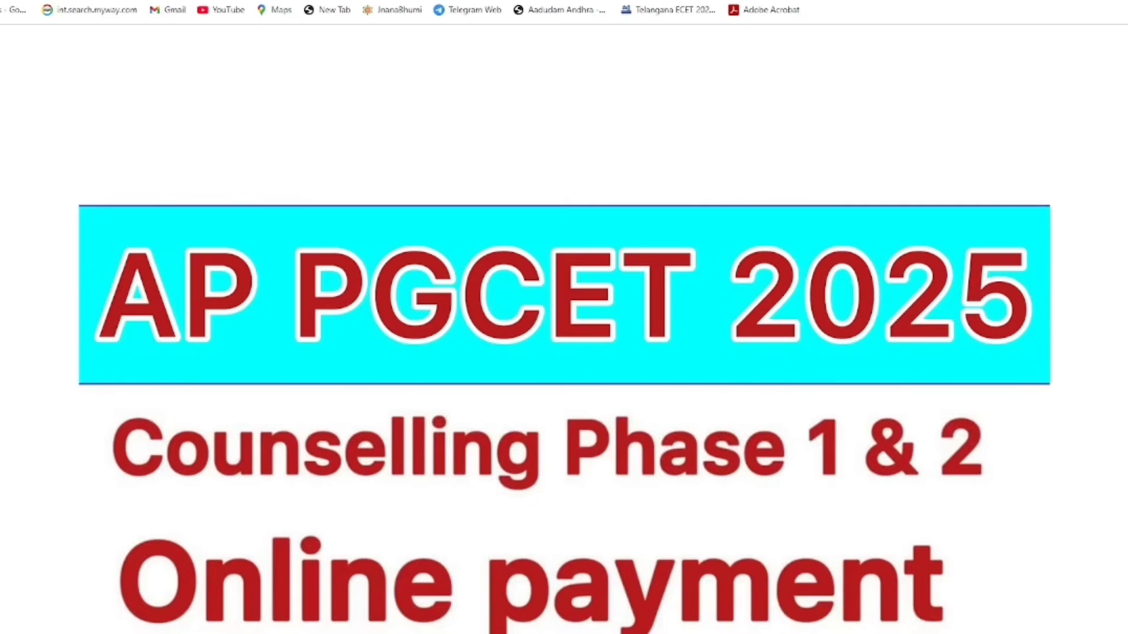
Step: Read the AP PGCET 2025 counselling services poster covering online payment, online verification and web options selection
{"action": "scroll", "coordinate": [478, 282], "scroll_direction": "down", "scroll_amount": 4}
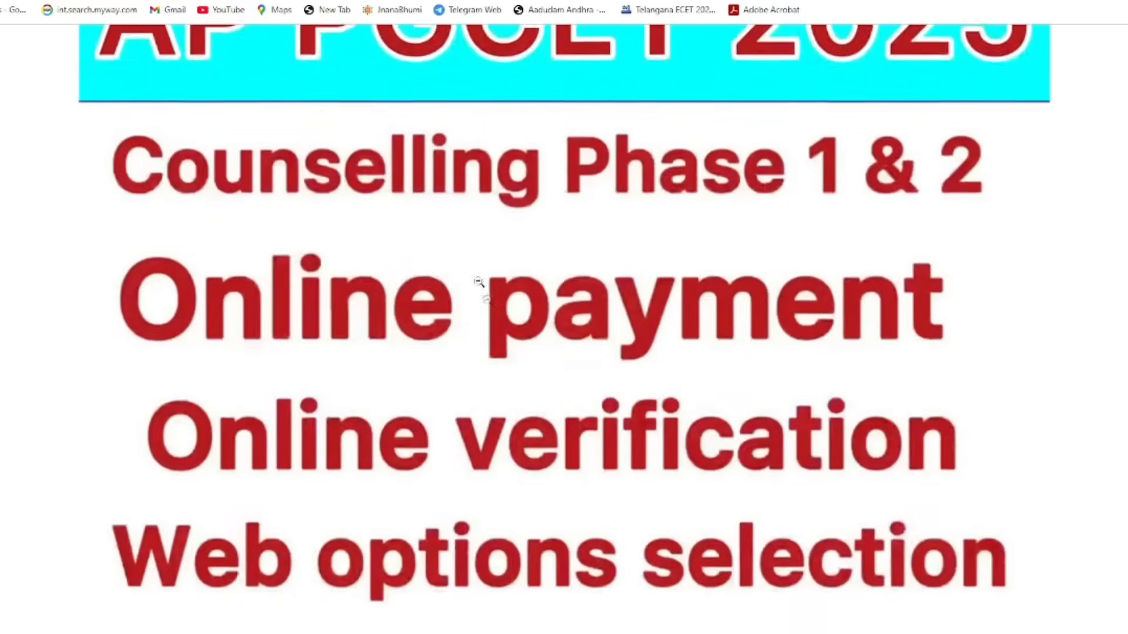
{"action": "scroll", "coordinate": [478, 282], "scroll_direction": "down", "scroll_amount": 5}
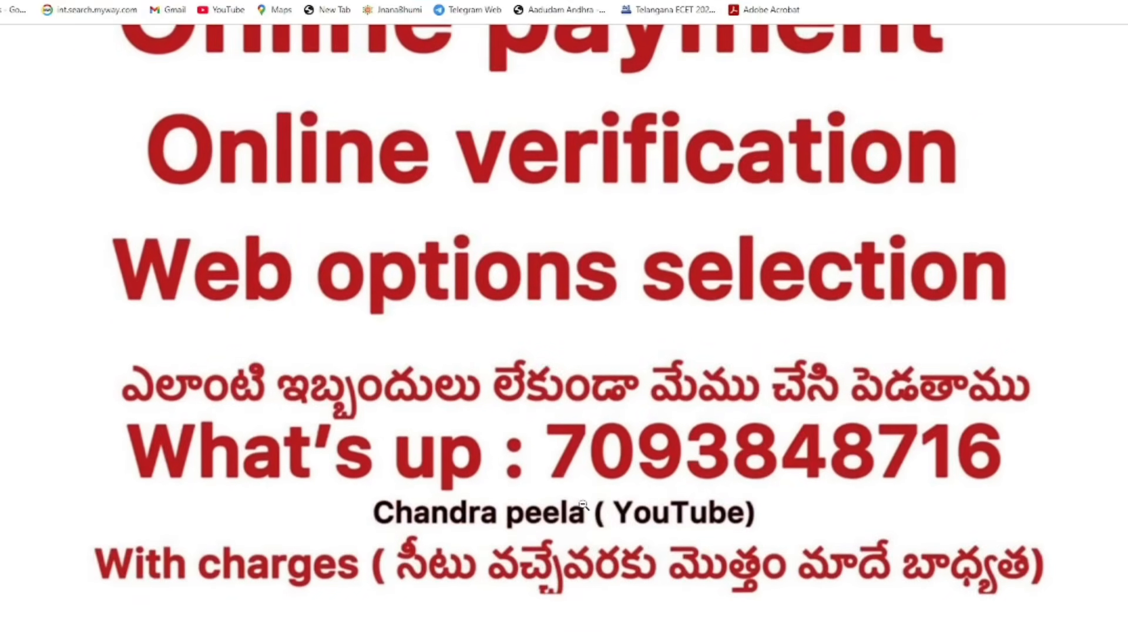
{"action": "scroll", "coordinate": [583, 504], "scroll_direction": "down", "scroll_amount": 3}
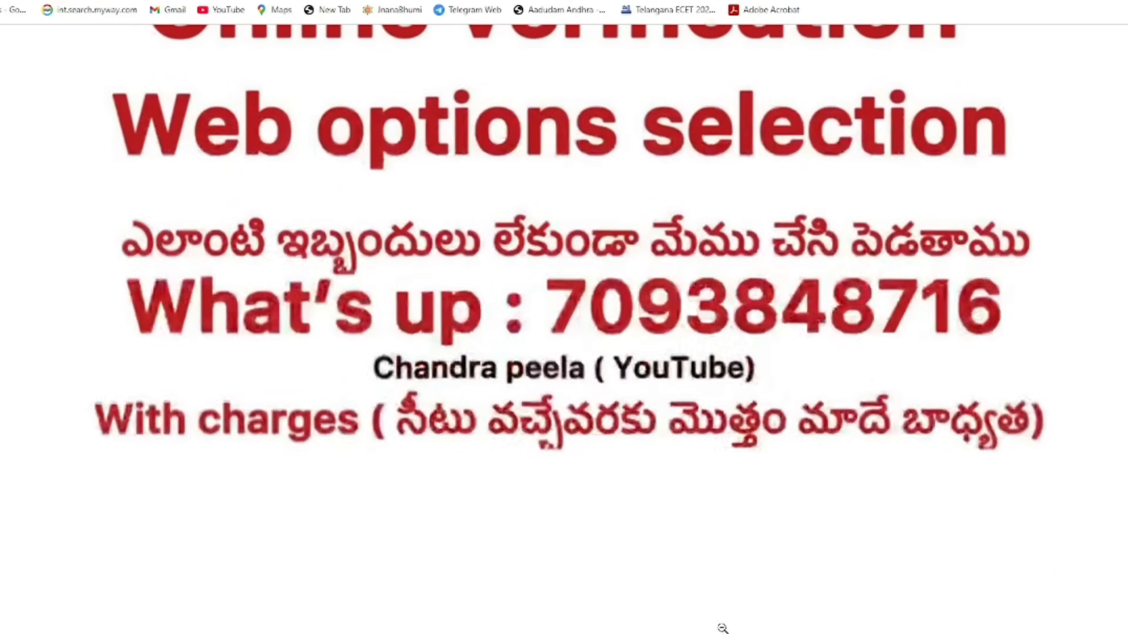
{"action": "scroll", "coordinate": [533, 191], "scroll_direction": "up", "scroll_amount": 8}
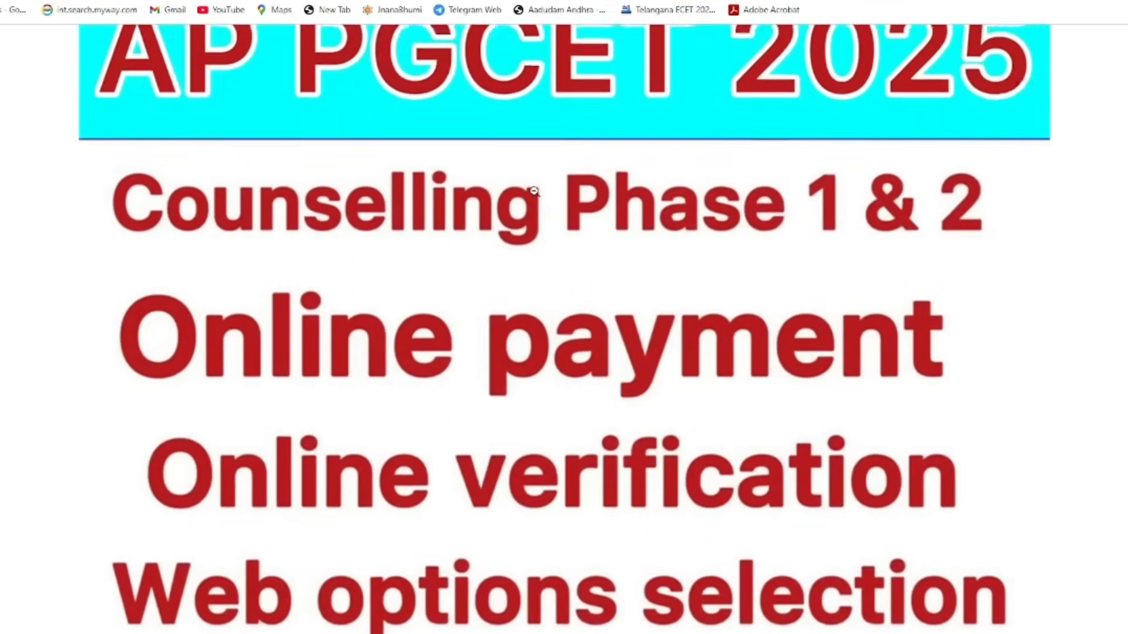
{"action": "left_click", "coordinate": [533, 191]}
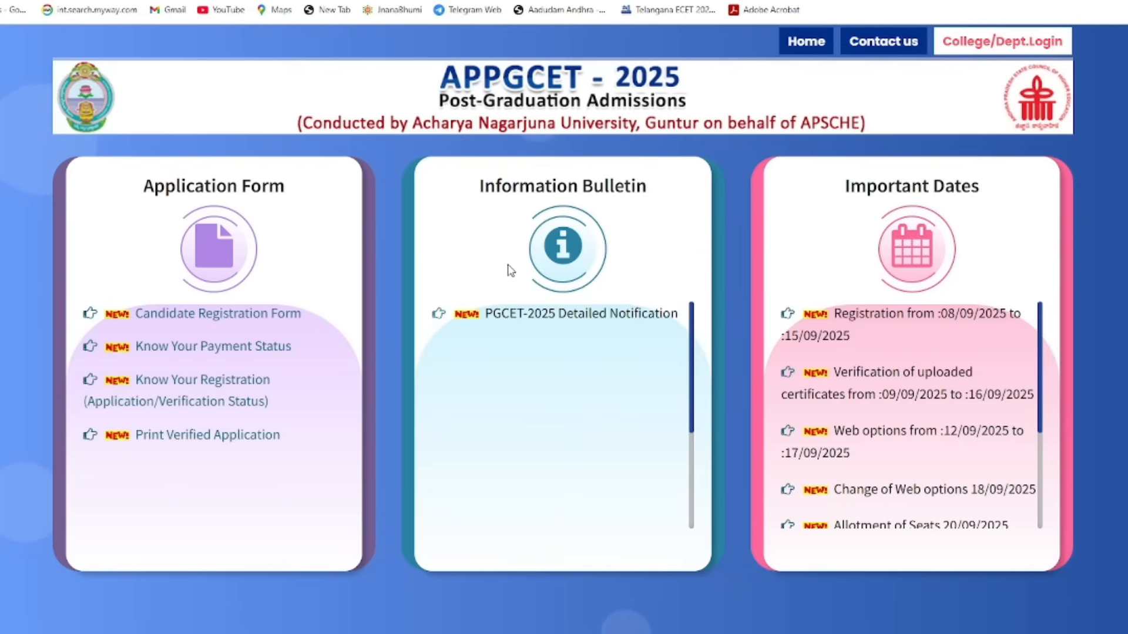